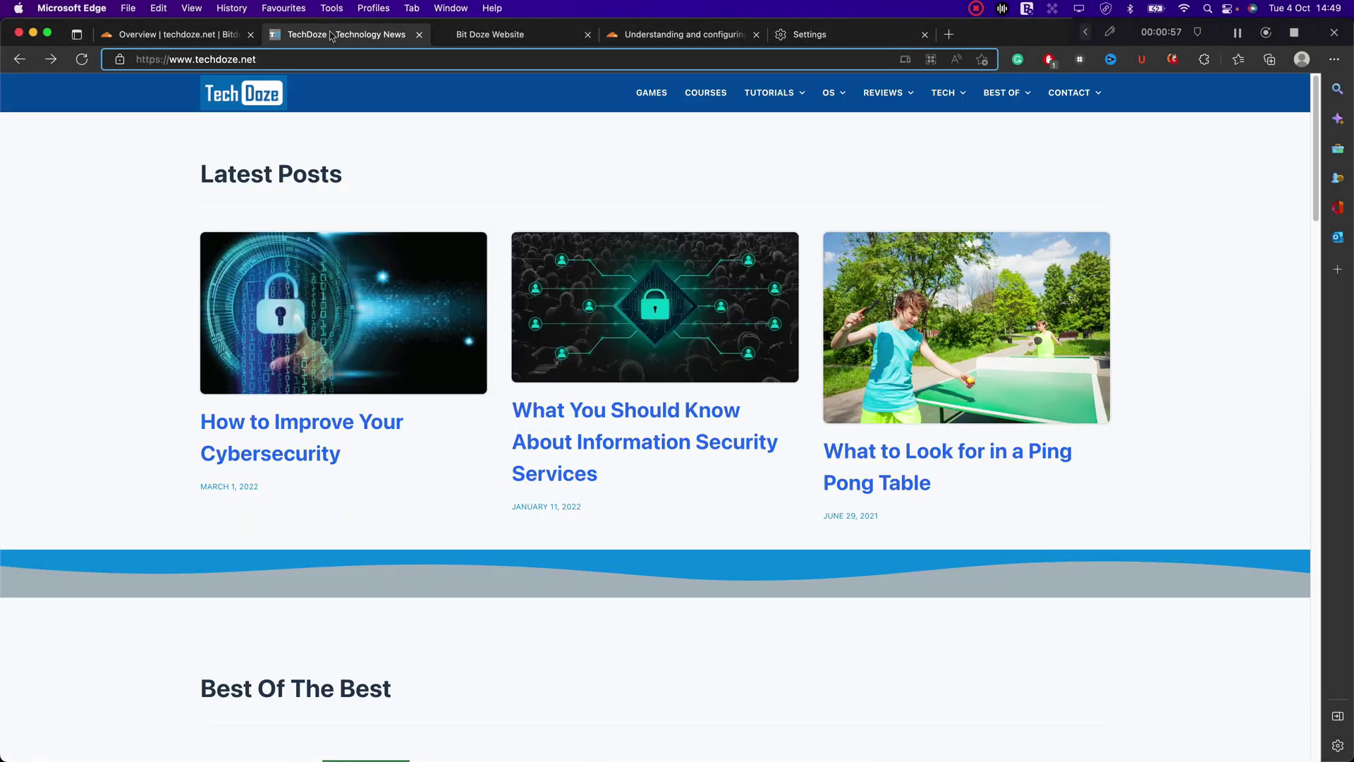
Look over the Bit Doze destination site in its tab.
scroll(446, 164, "down", 1)
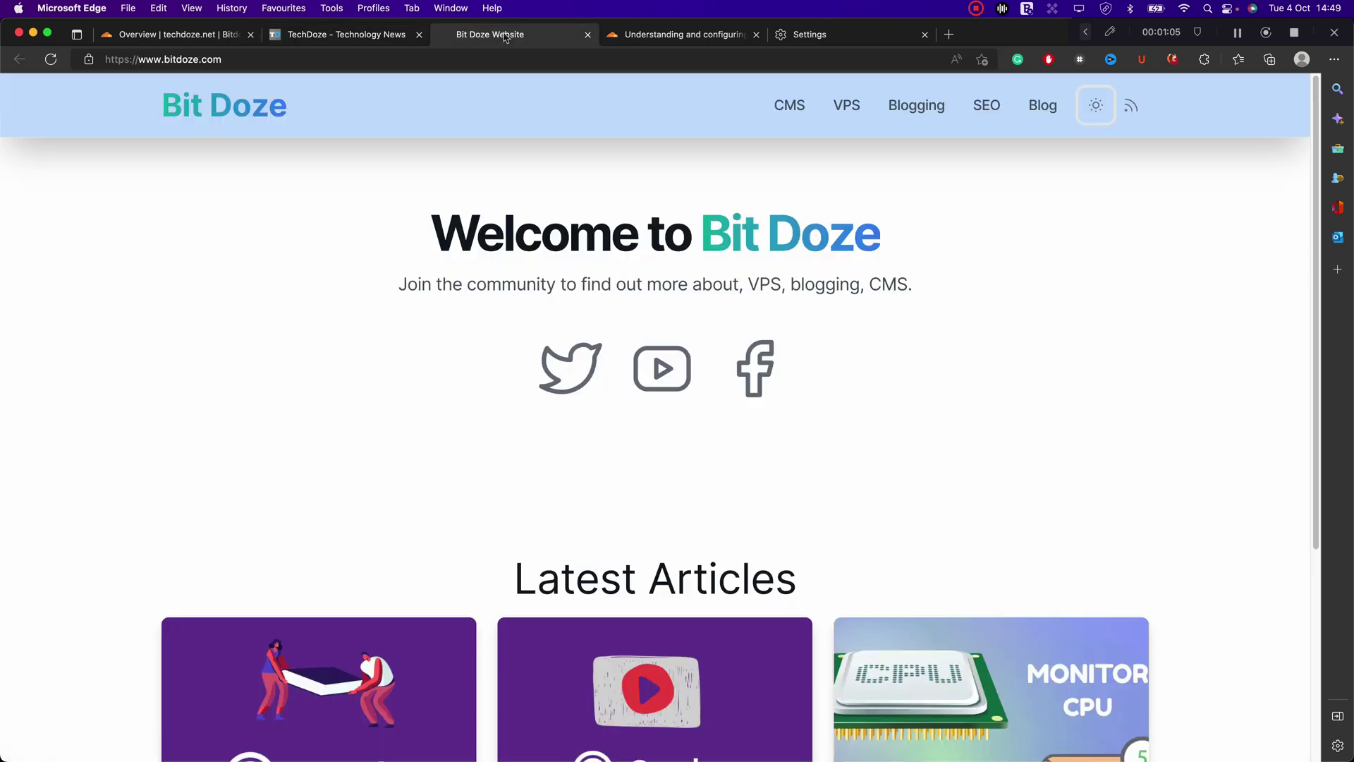
left_click(504, 37)
scroll(535, 275, "down", 5)
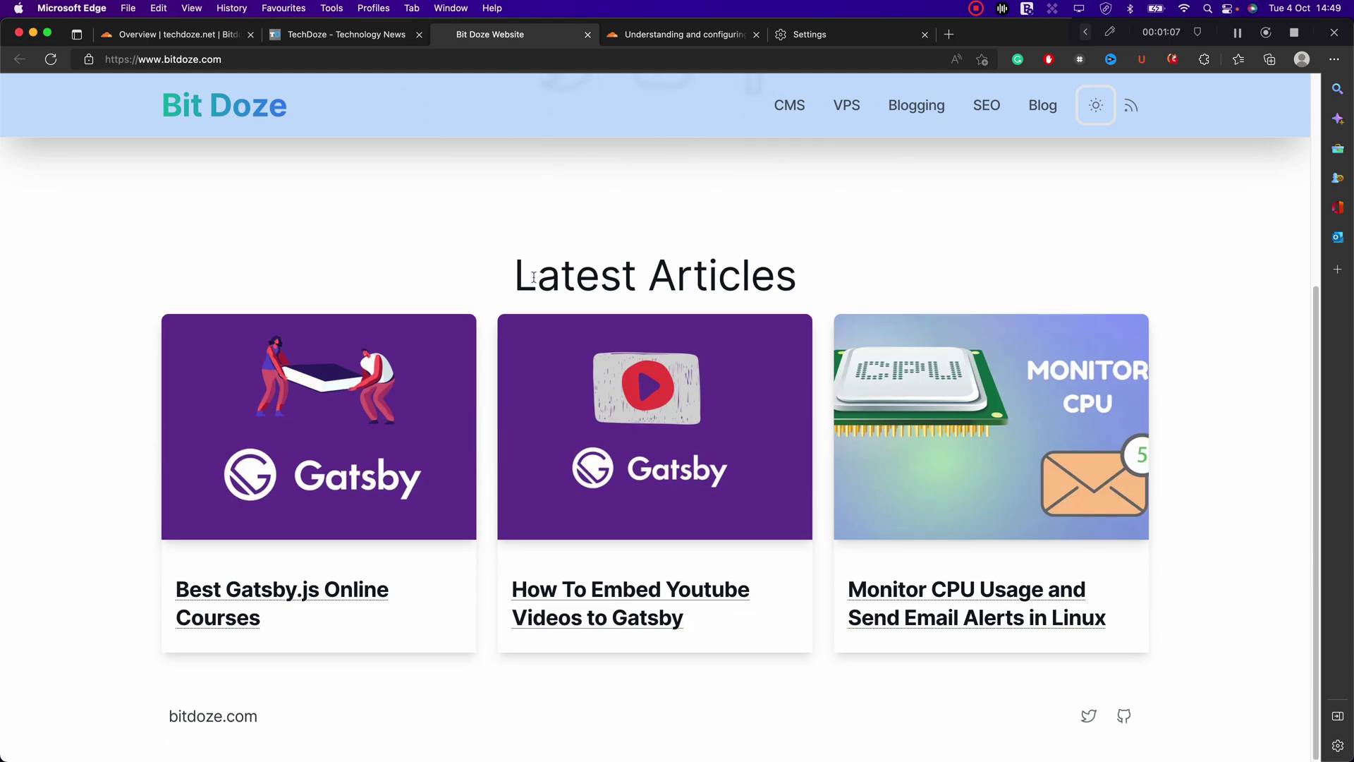
scroll(536, 275, "up", 5)
Back on TechDoze, open the 'What You Should Know About Information Security Services' article and check its URL path.
left_click(329, 35)
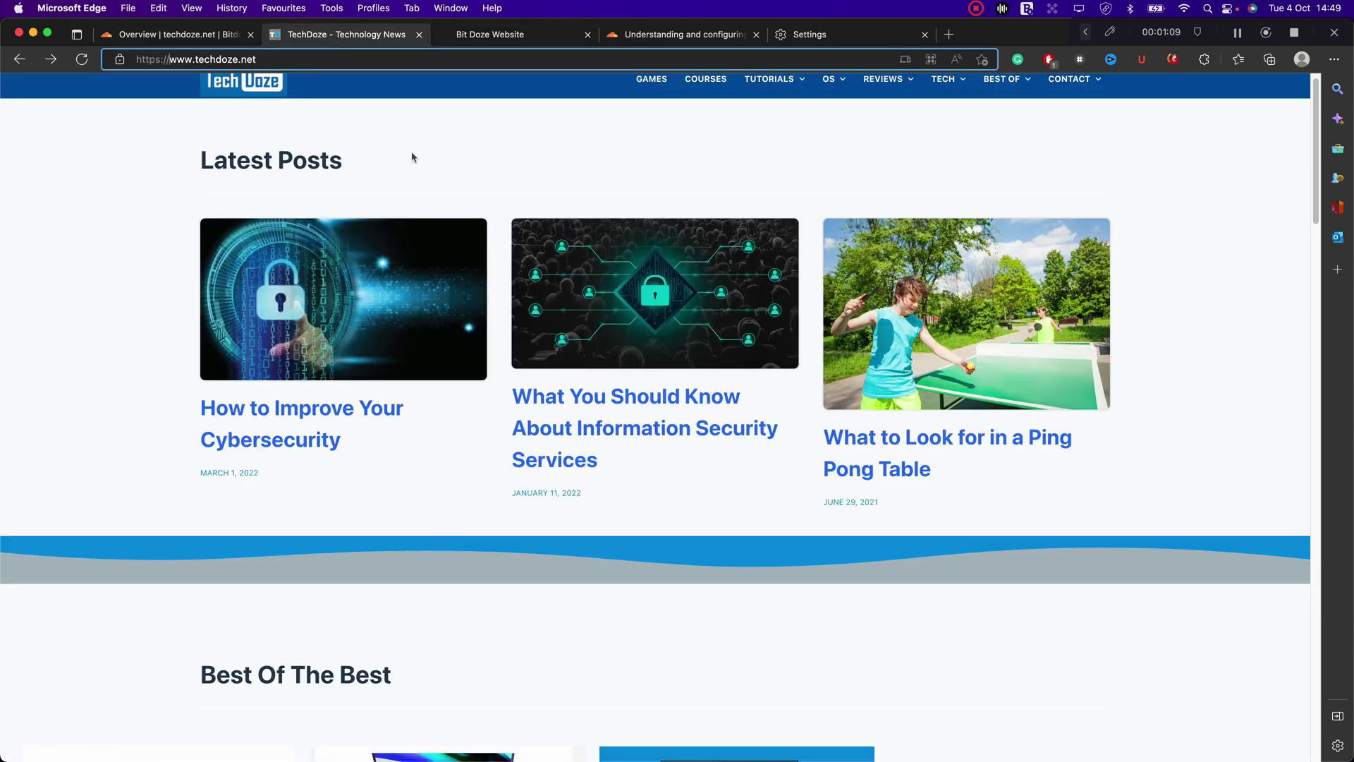
scroll(480, 218, "down", 2)
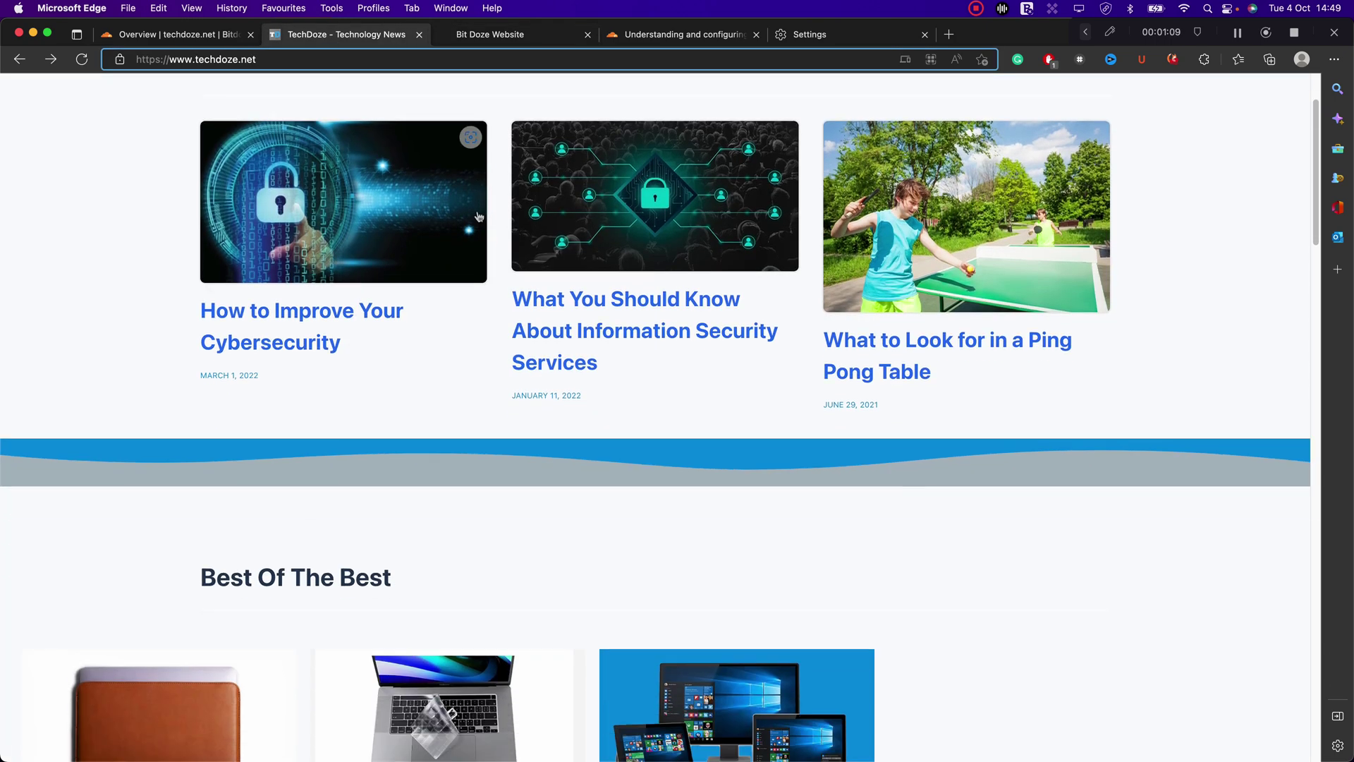
left_click(597, 303)
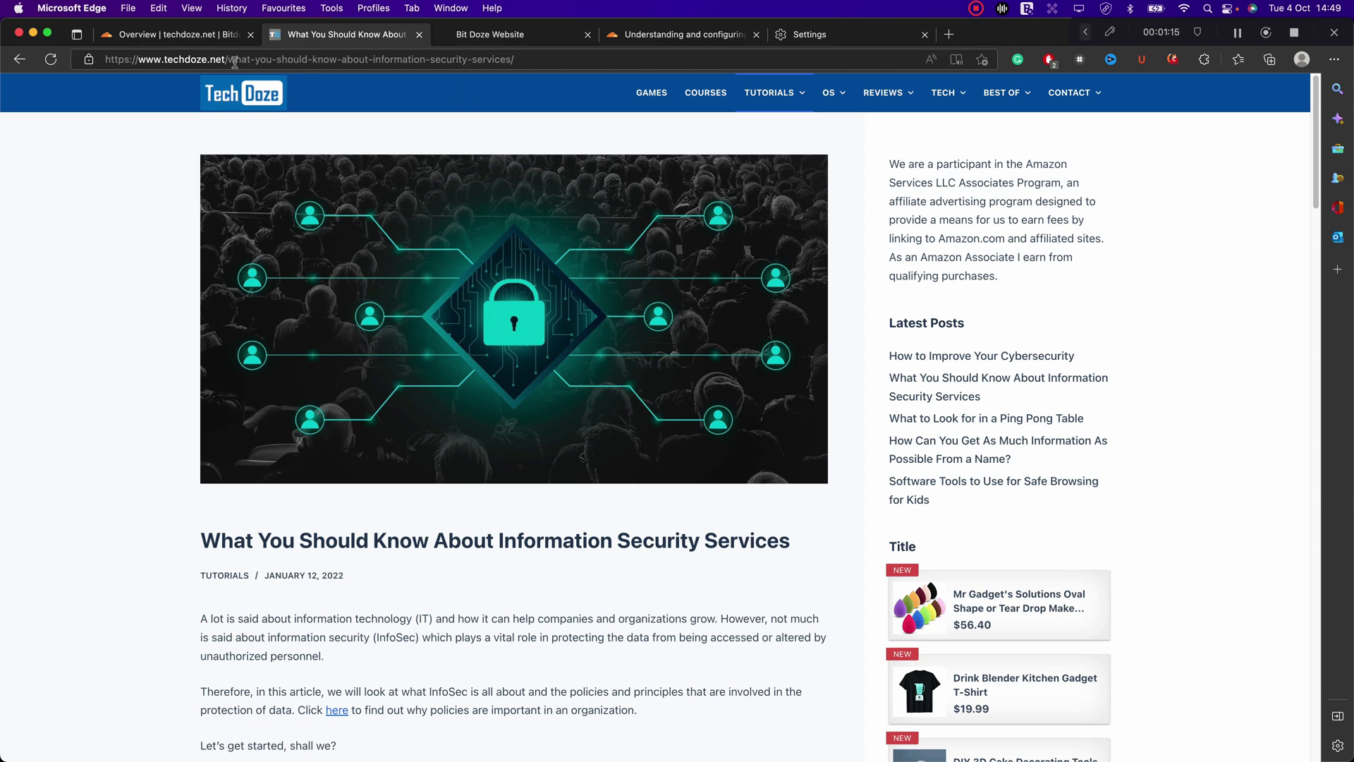
left_click_drag(228, 59, 536, 65)
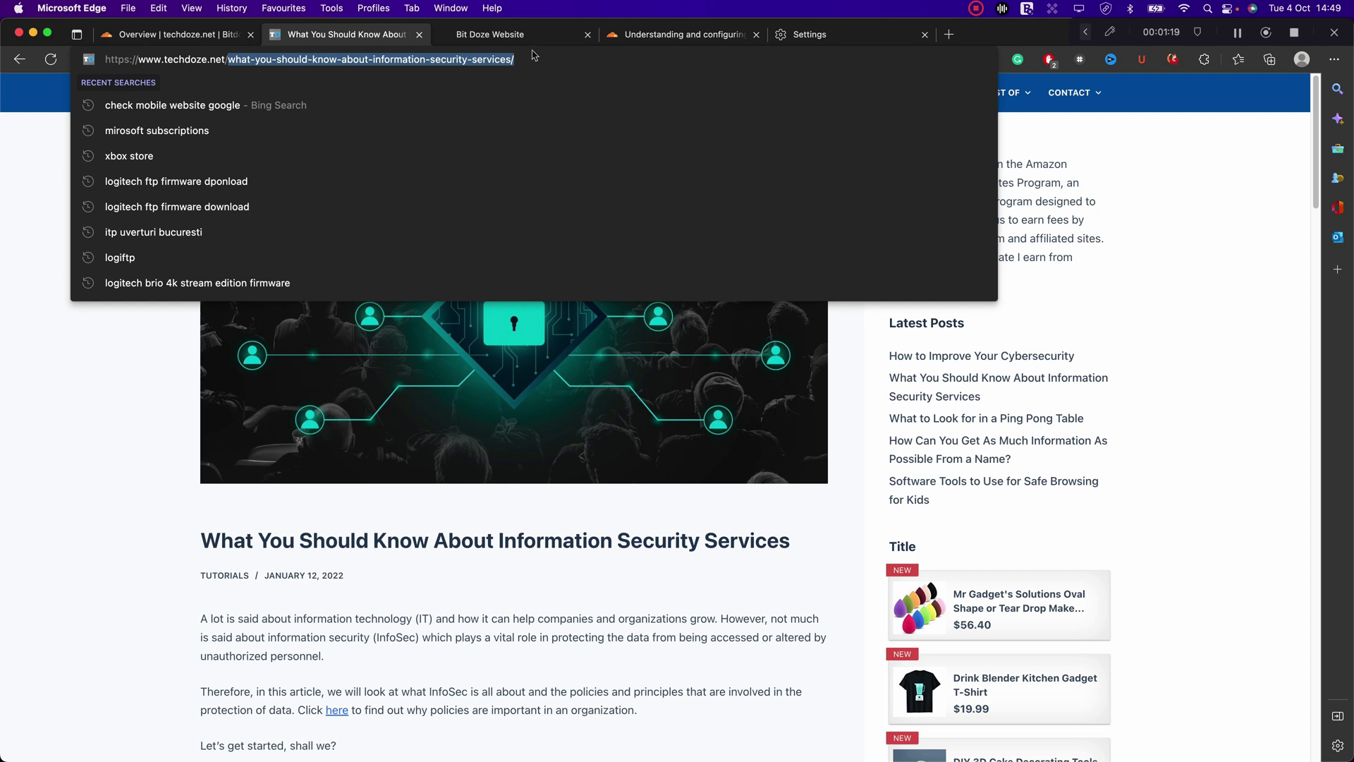
left_click(541, 60)
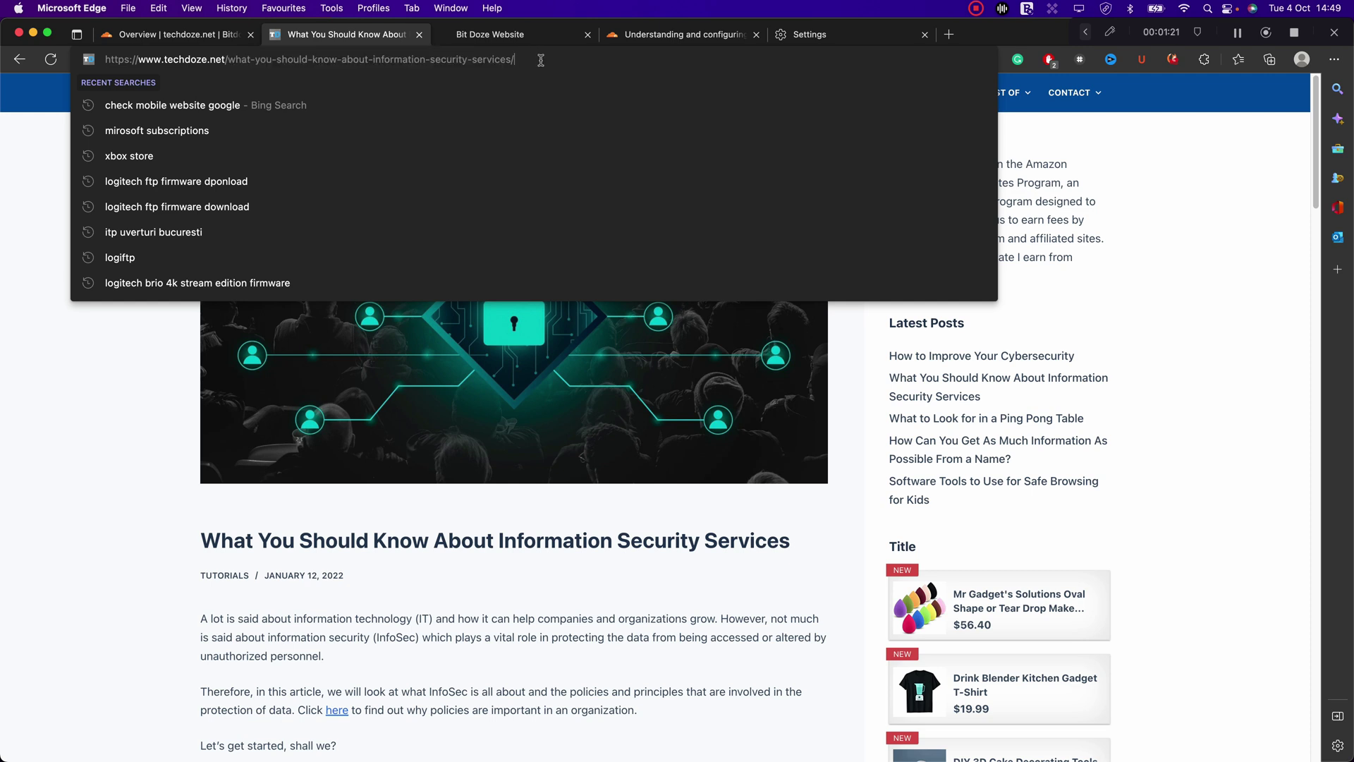
Go from the techdoze.net overview to its DNS records and review the A, CNAME, MX and TXT entries.
left_click(156, 35)
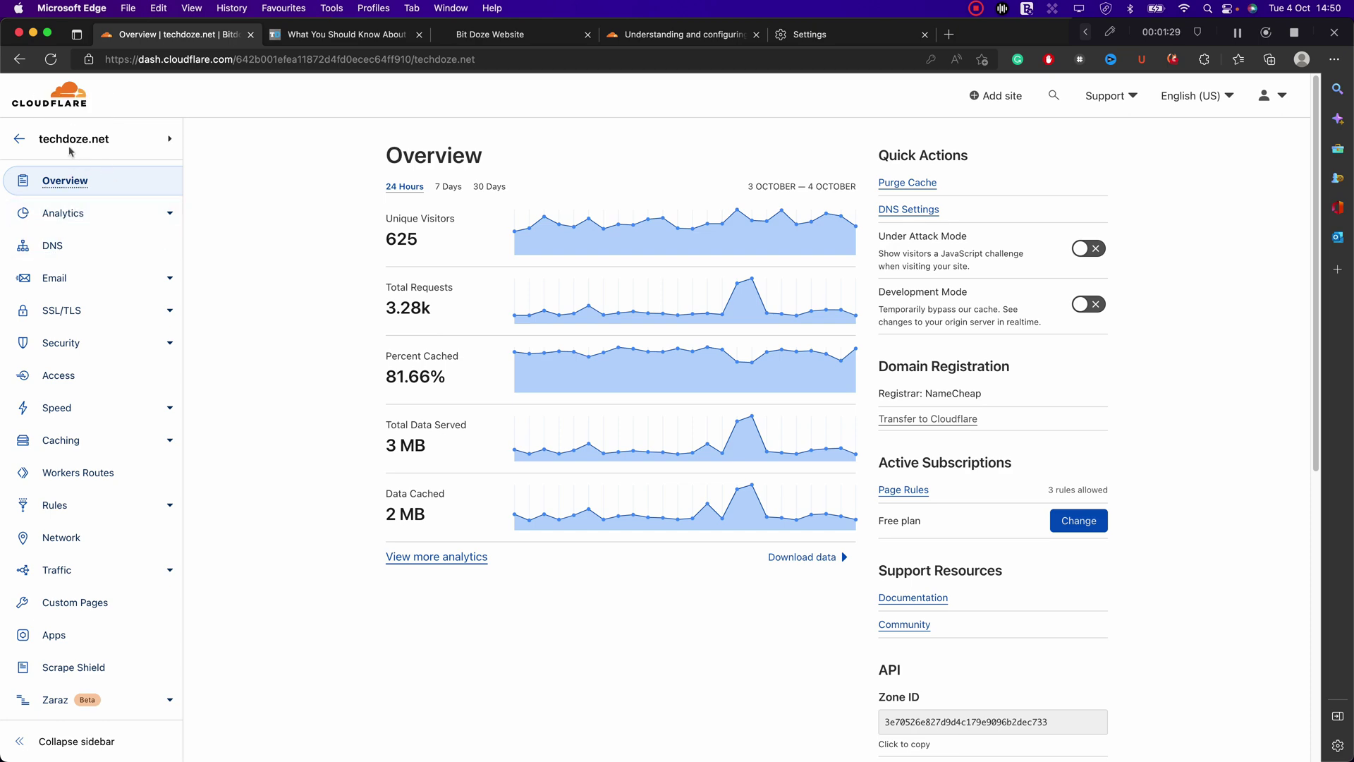
left_click(81, 250)
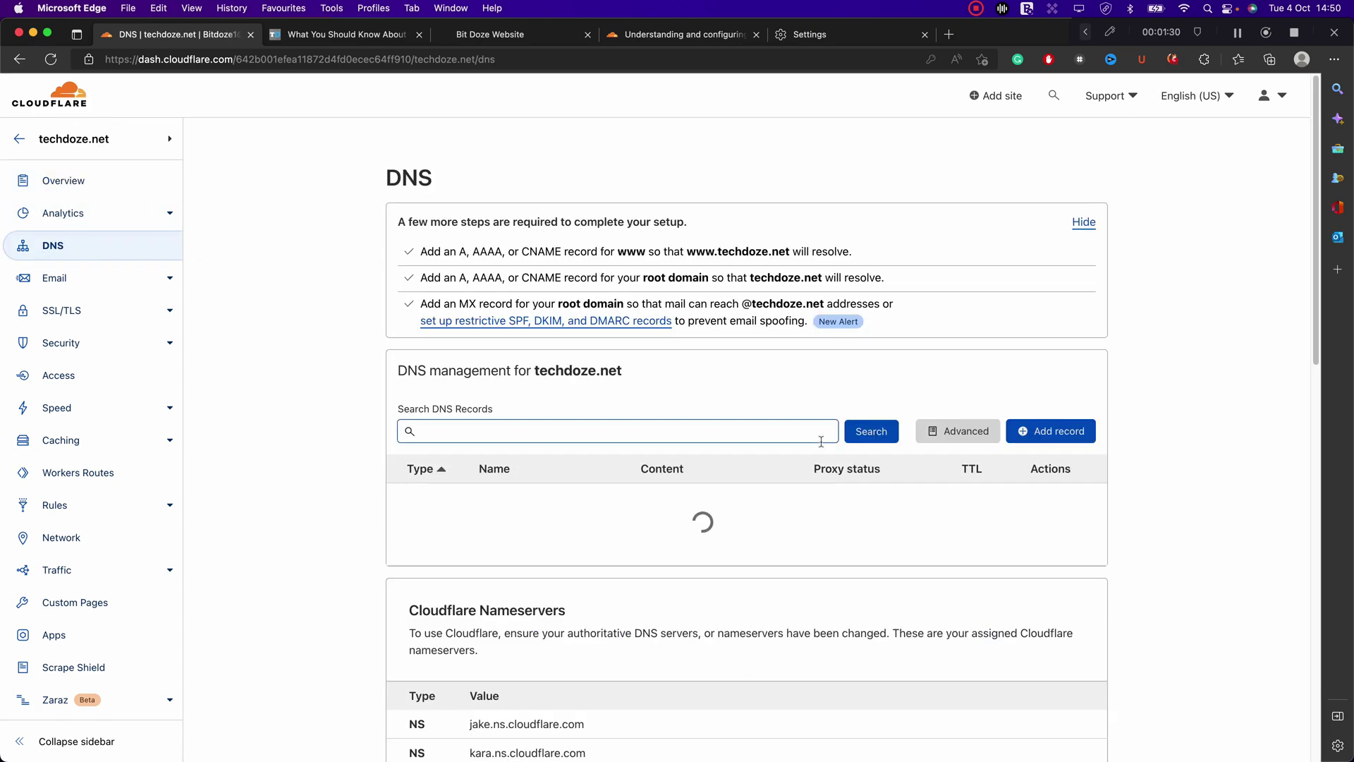
scroll(748, 490, "down", 1)
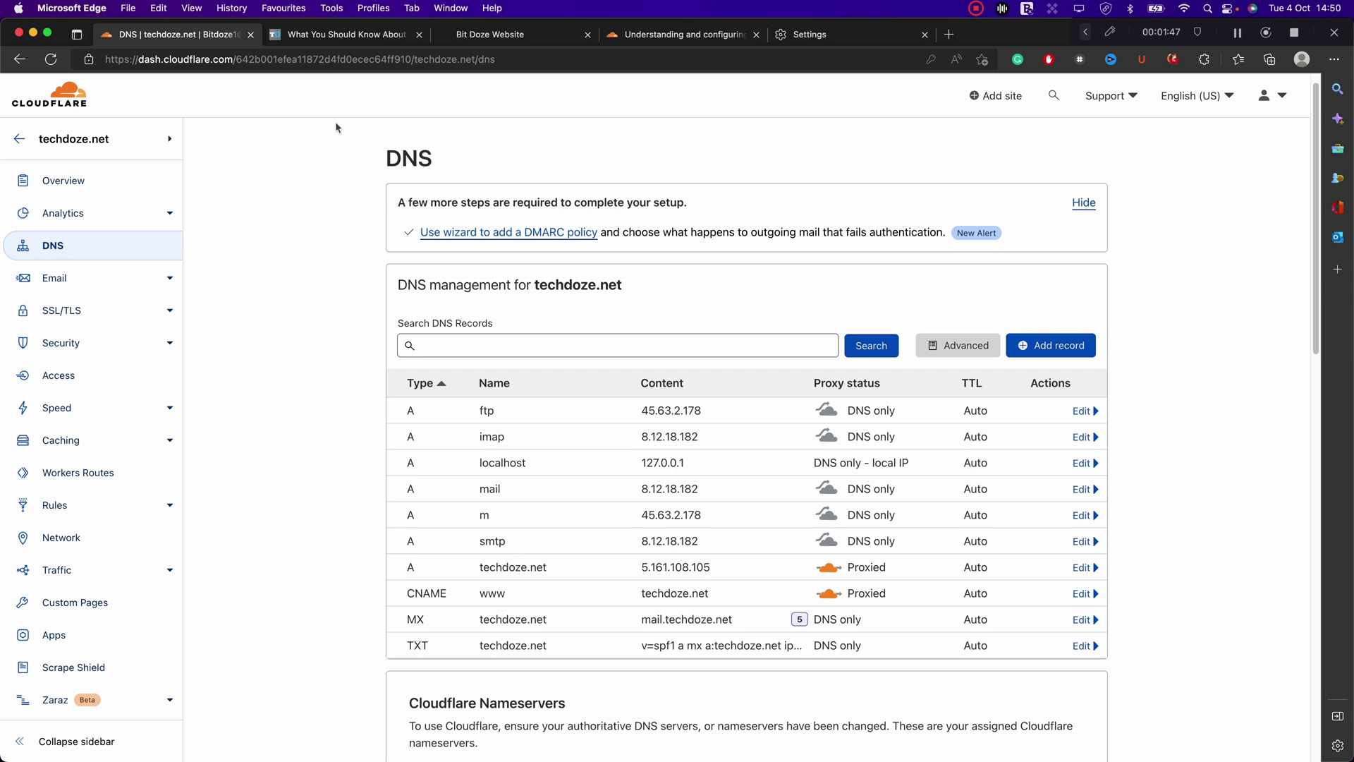
left_click(343, 35)
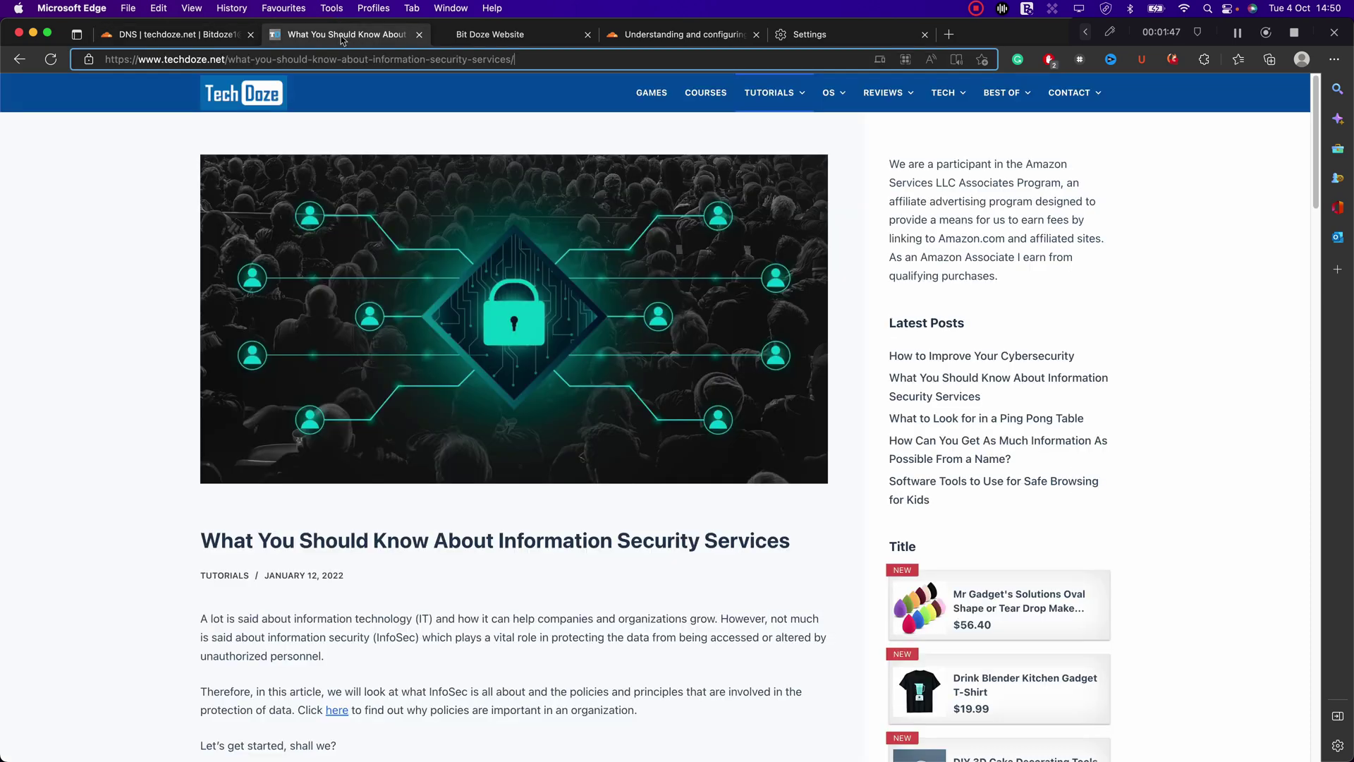
left_click(198, 42)
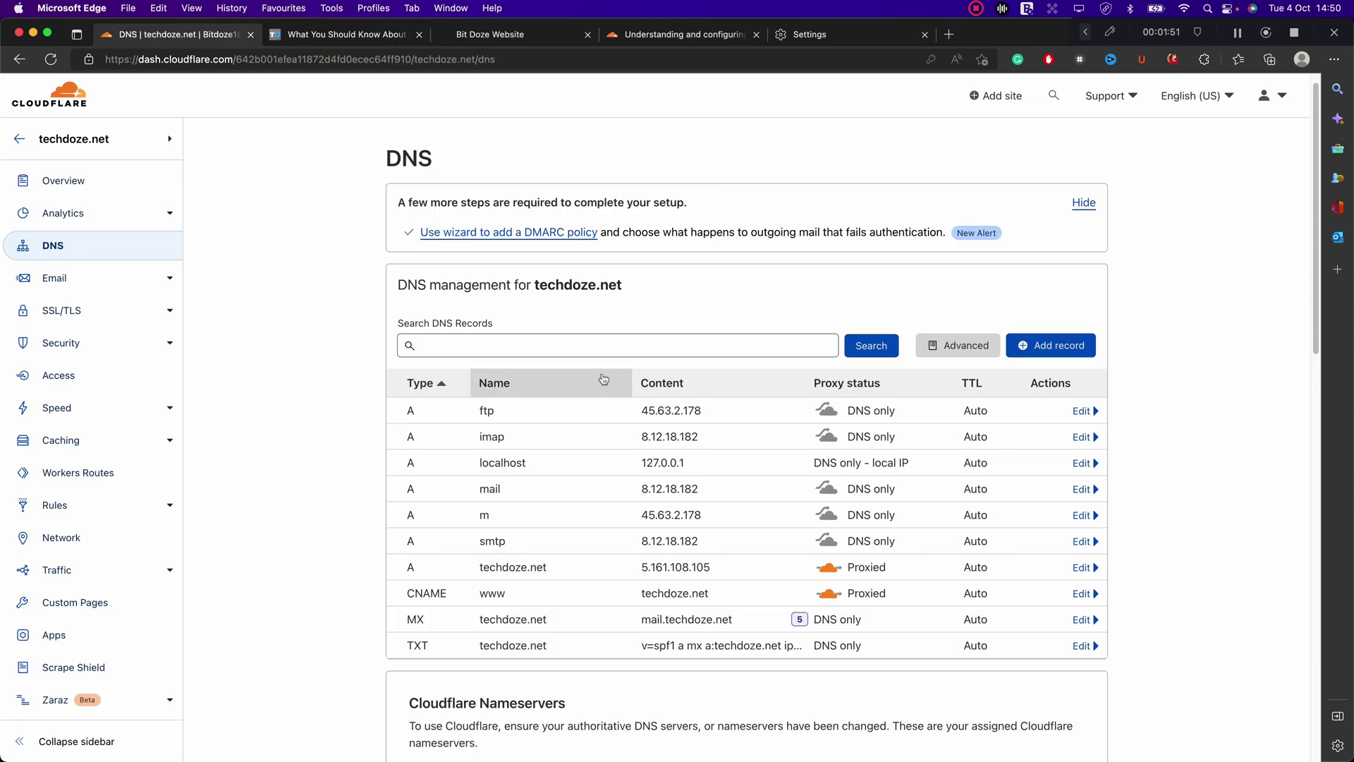
scroll(603, 379, "down", 1)
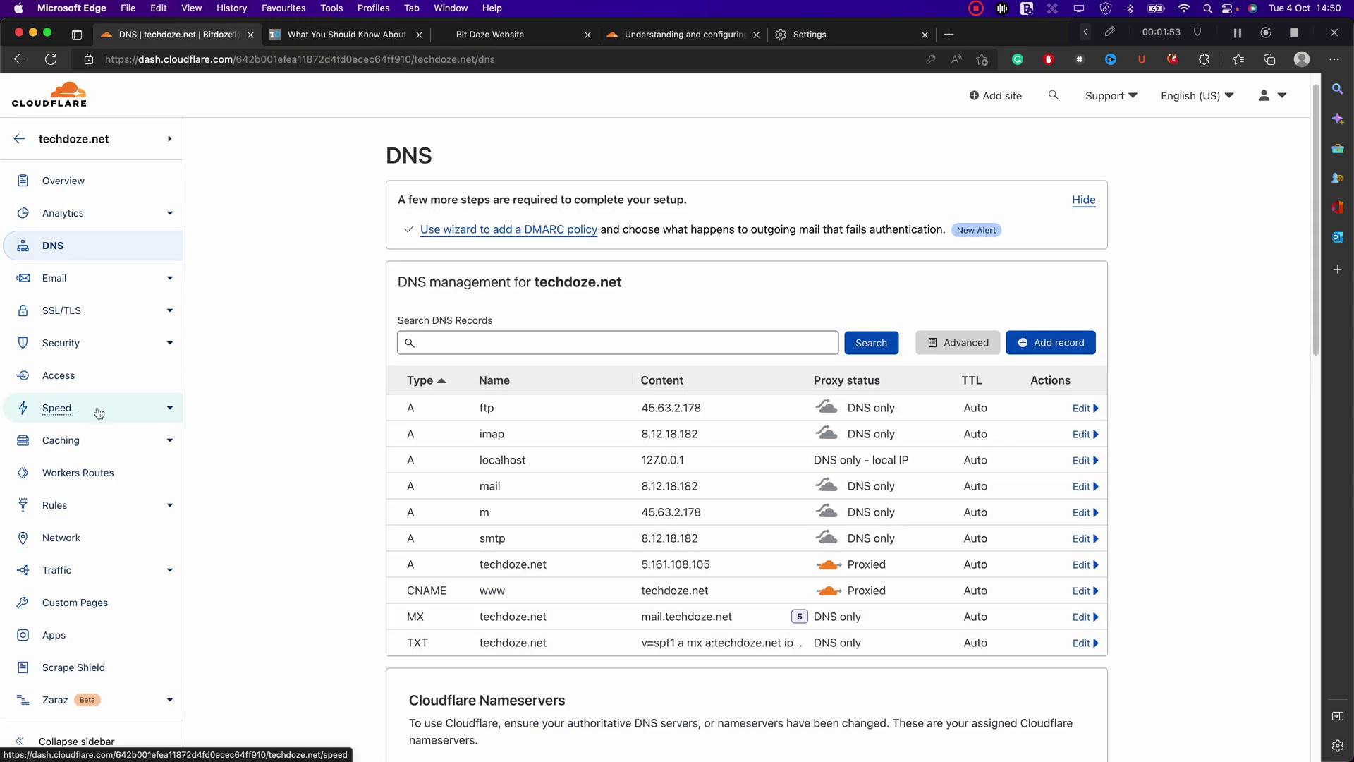
left_click(96, 506)
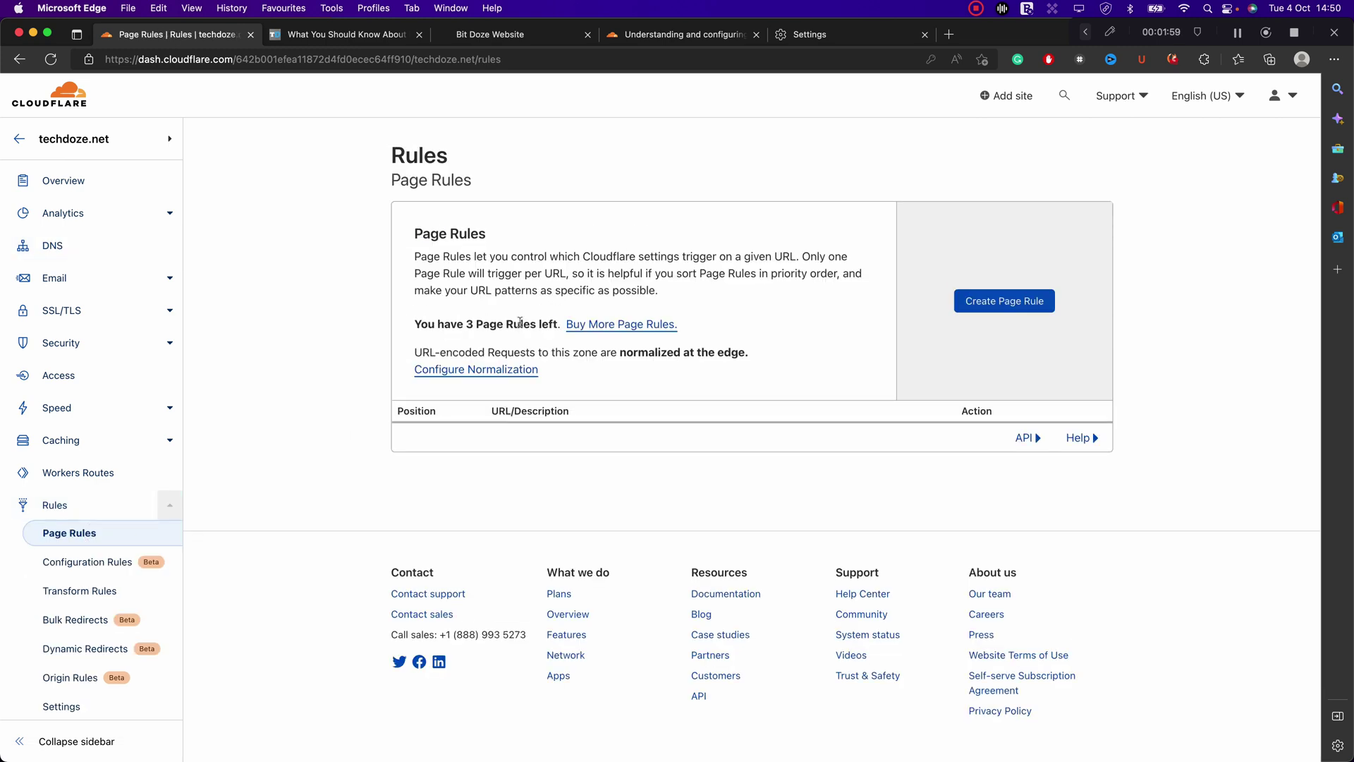
left_click(682, 37)
scroll(815, 397, "up", 20)
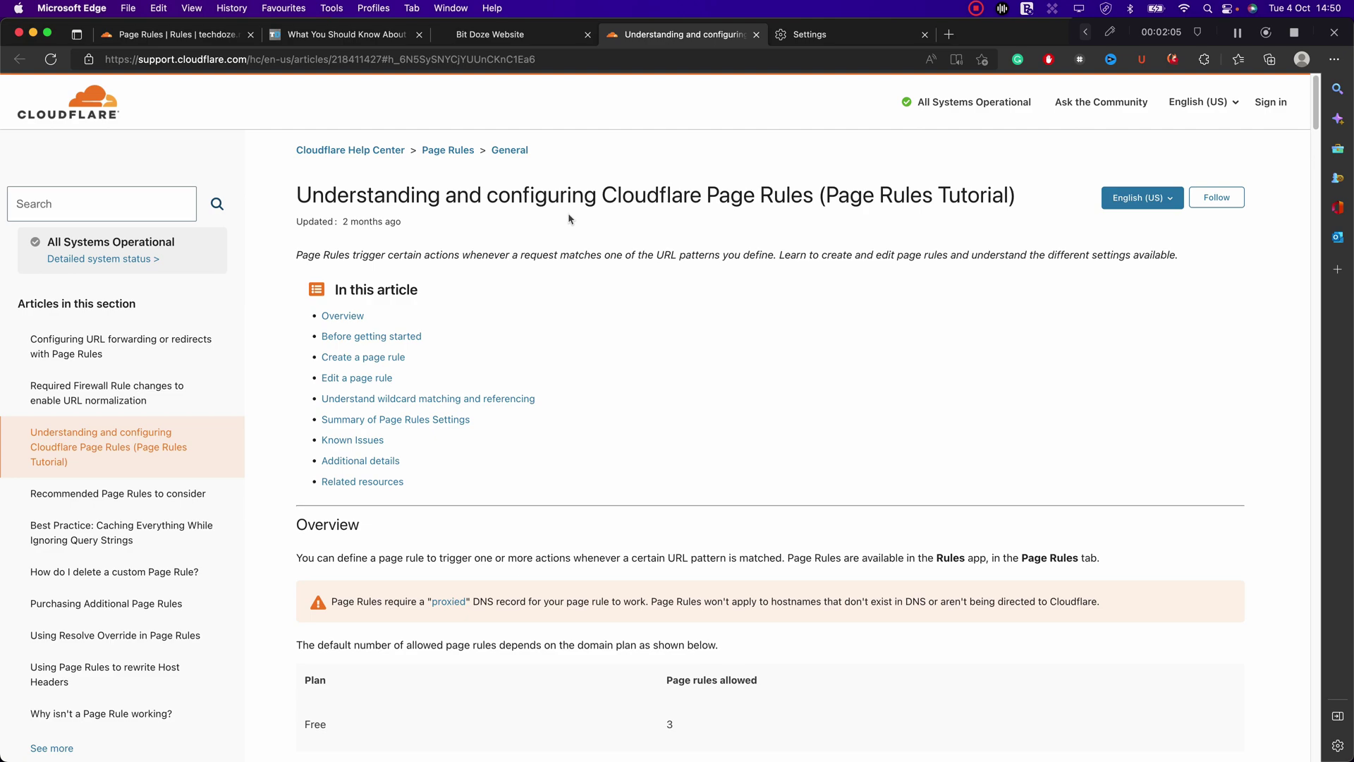
scroll(686, 262, "down", 5)
scroll(685, 266, "down", 10)
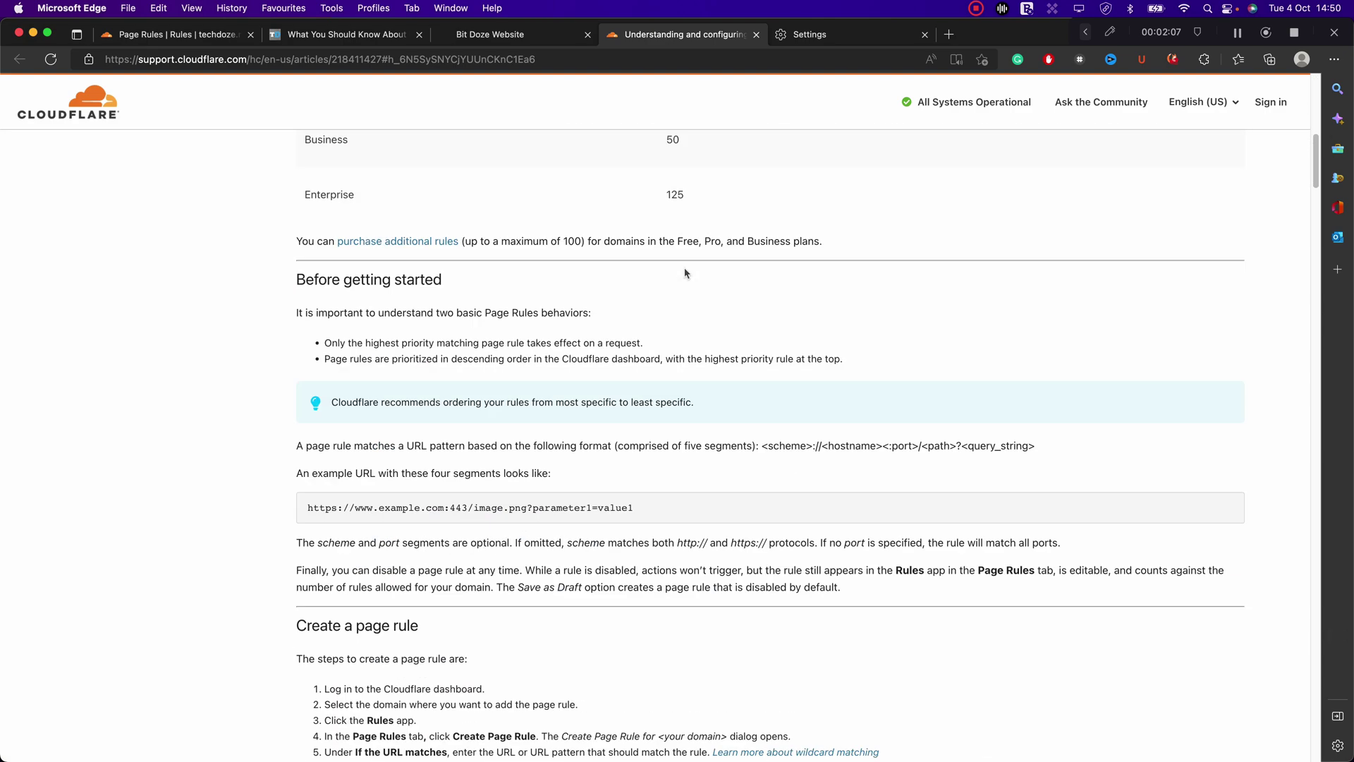
scroll(579, 329, "down", 12)
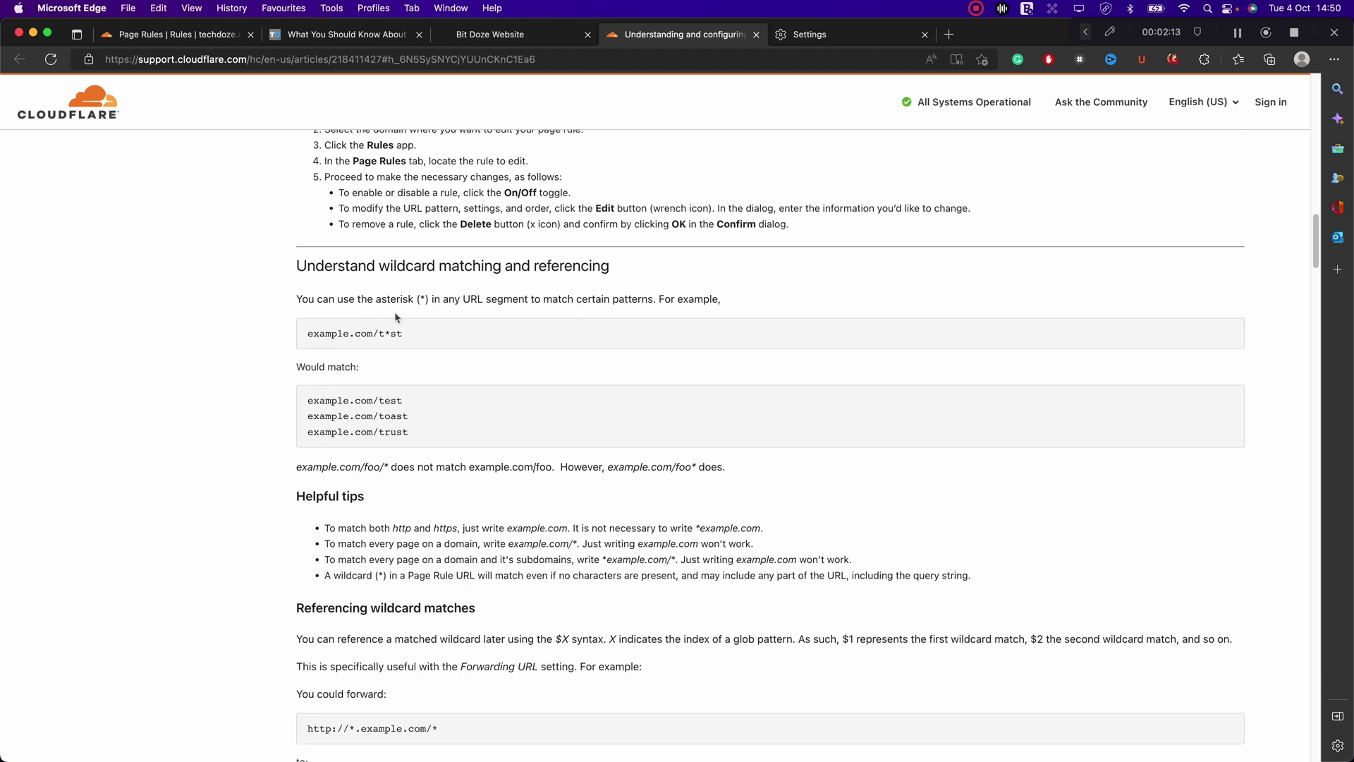
scroll(500, 284, "down", 3)
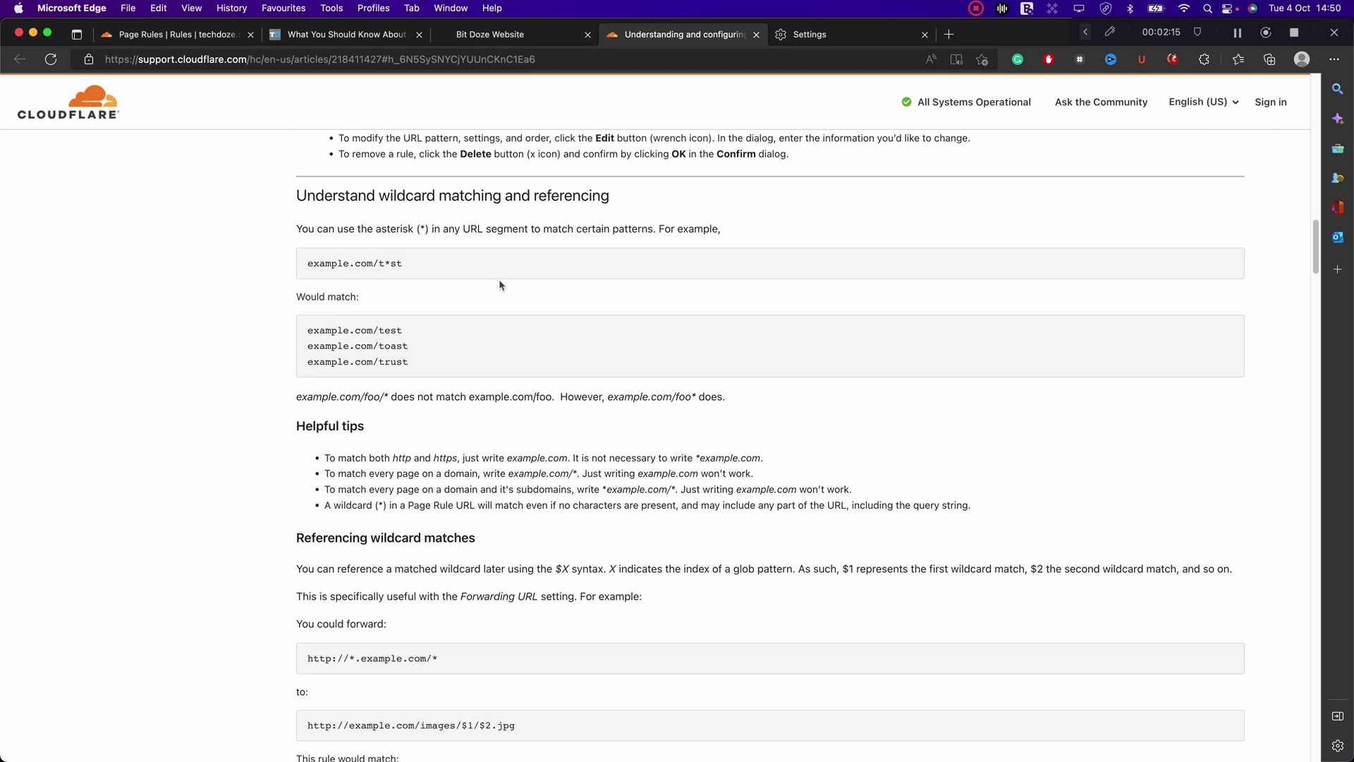
scroll(499, 284, "down", 2)
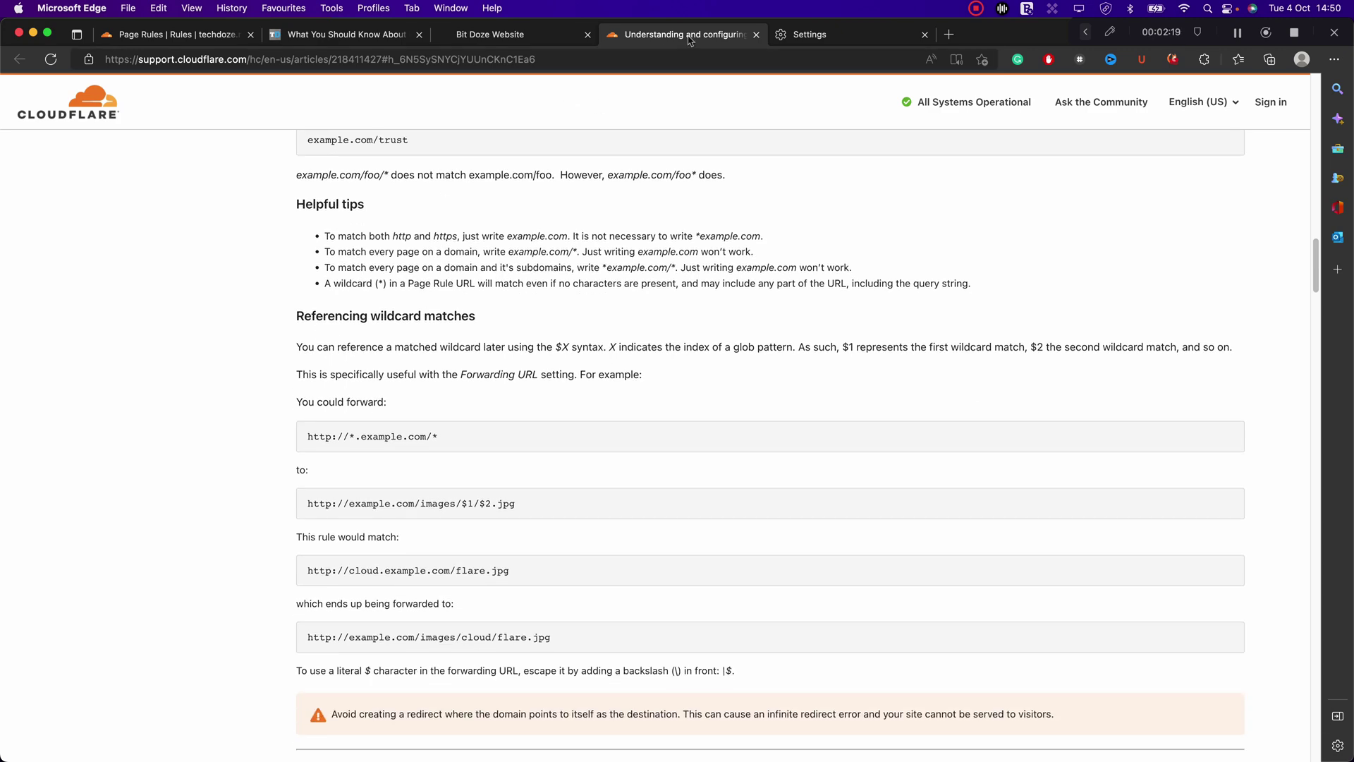
left_click(222, 44)
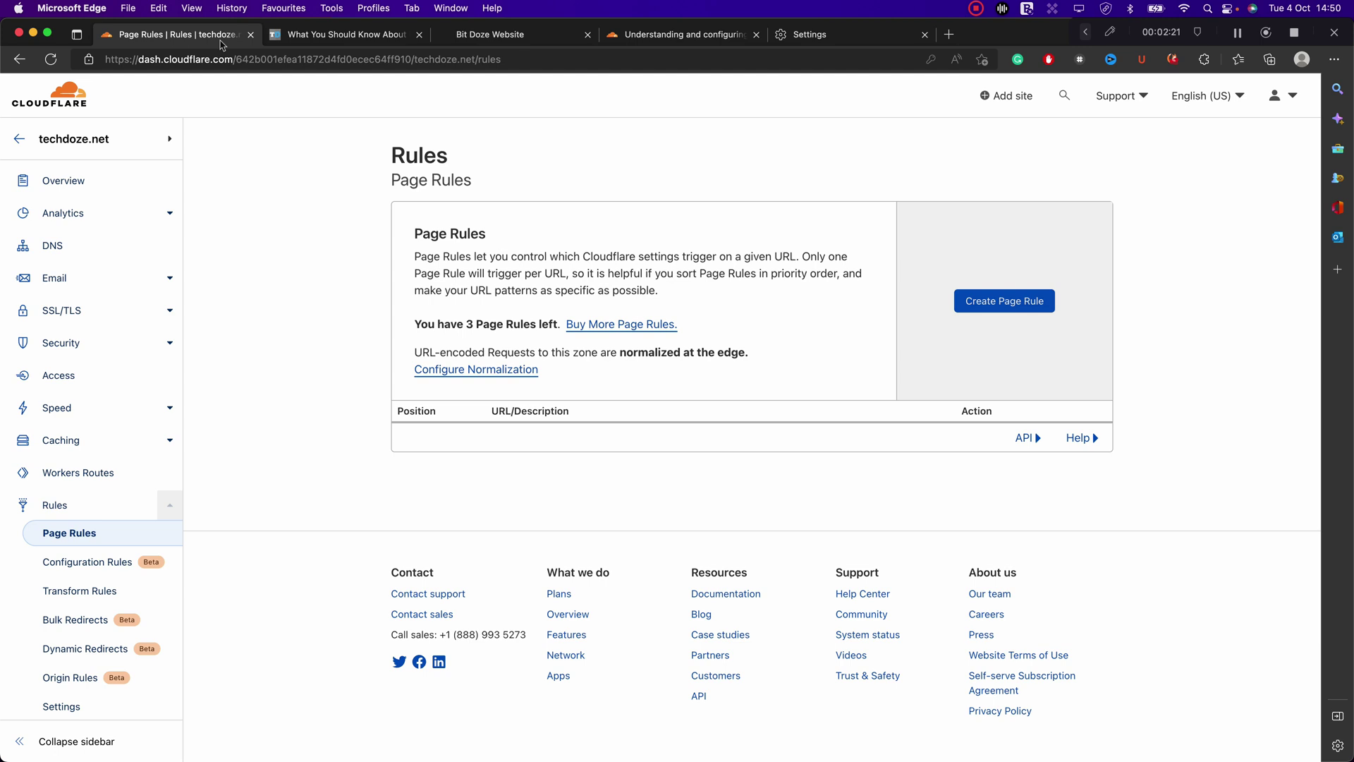
left_click(1016, 311)
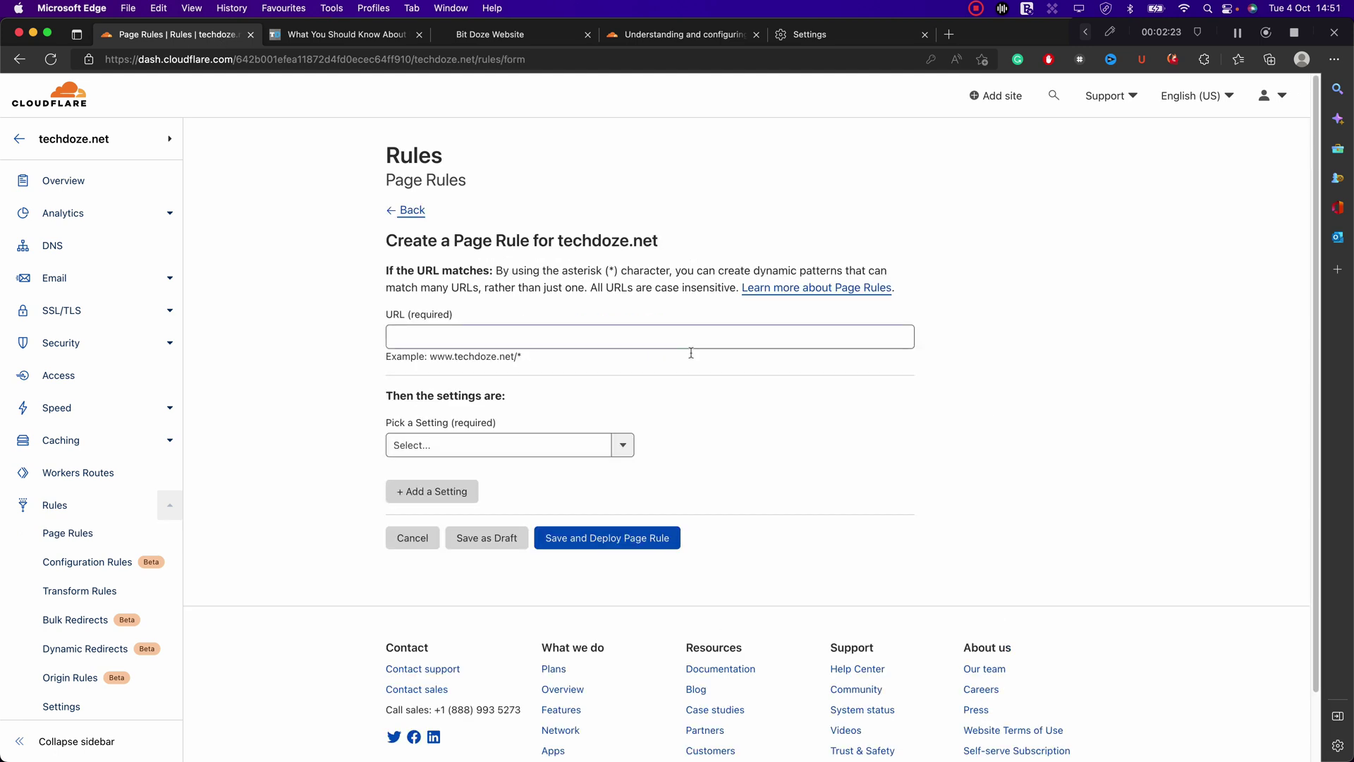
left_click(500, 338)
left_click_drag(431, 358, 527, 358)
key("super+c")
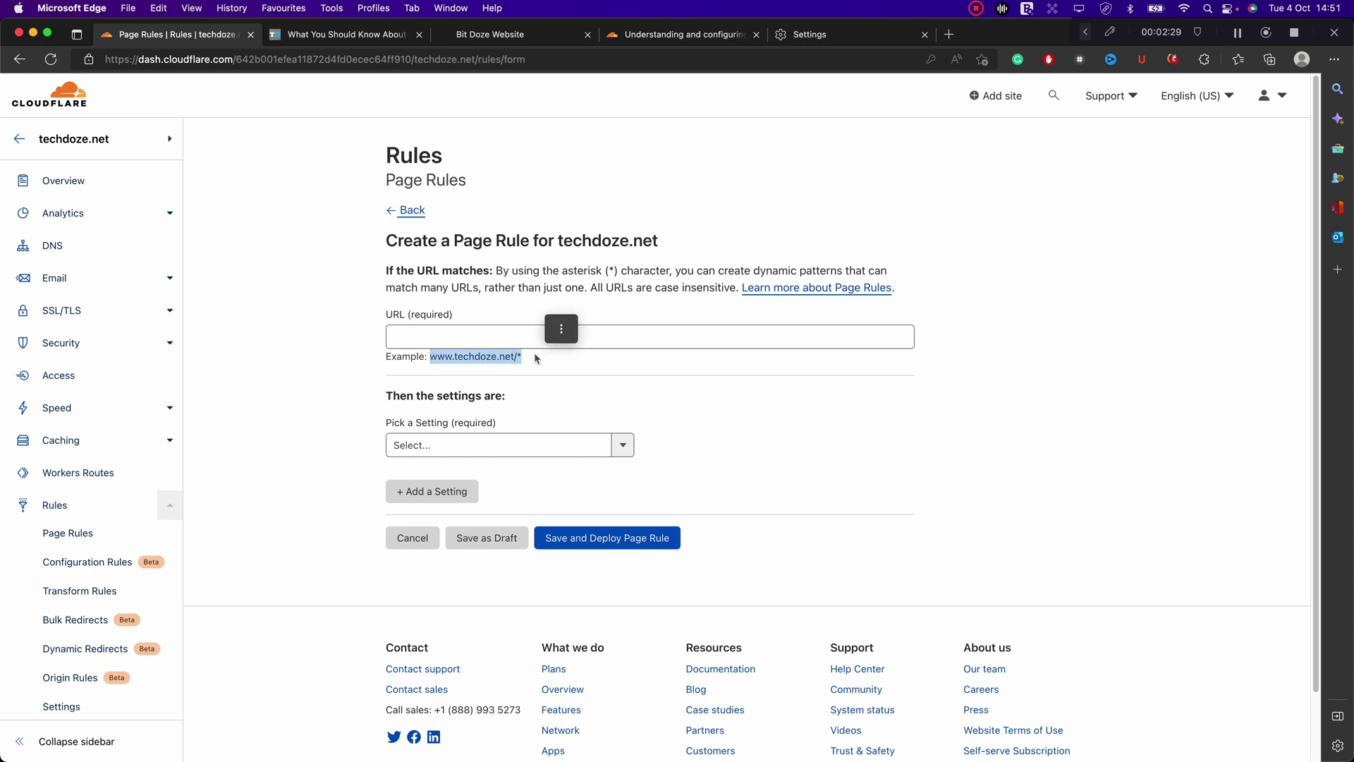
left_click(456, 334)
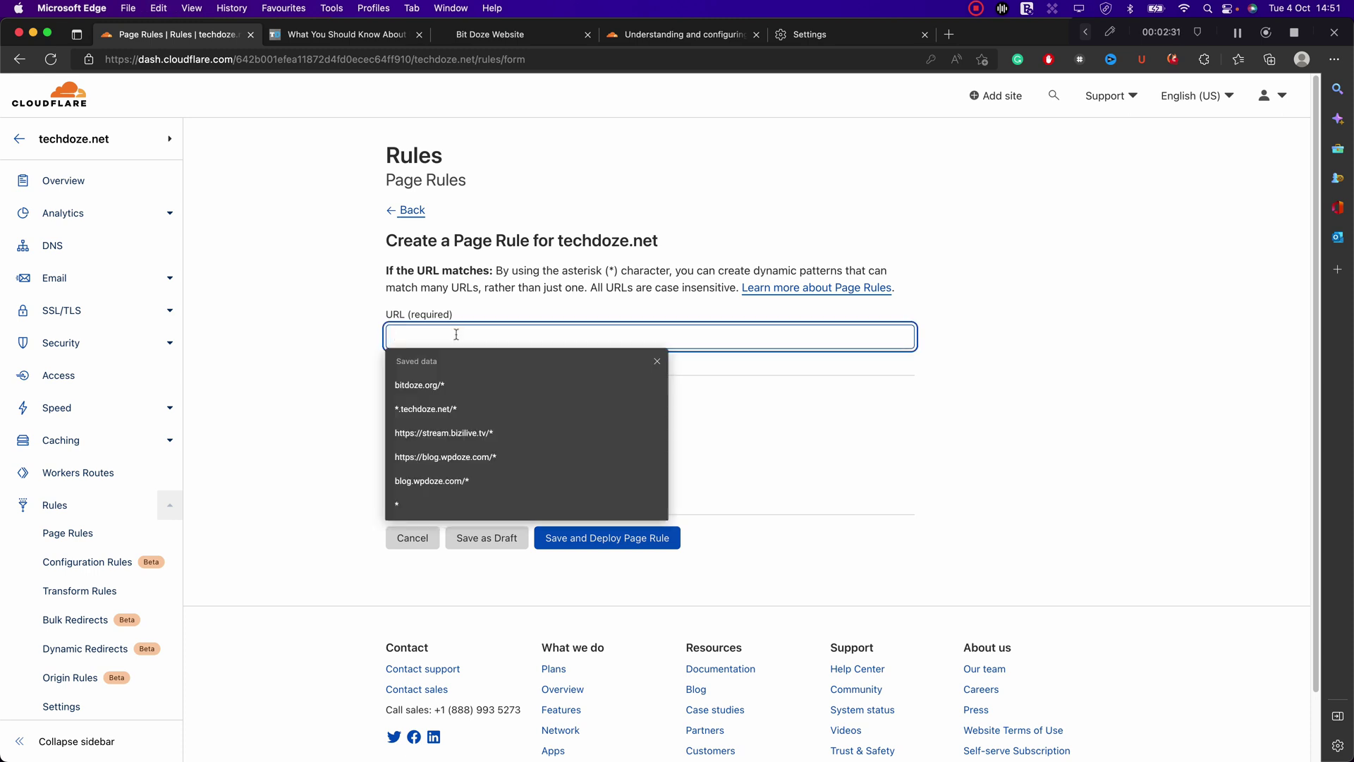
key("super+v")
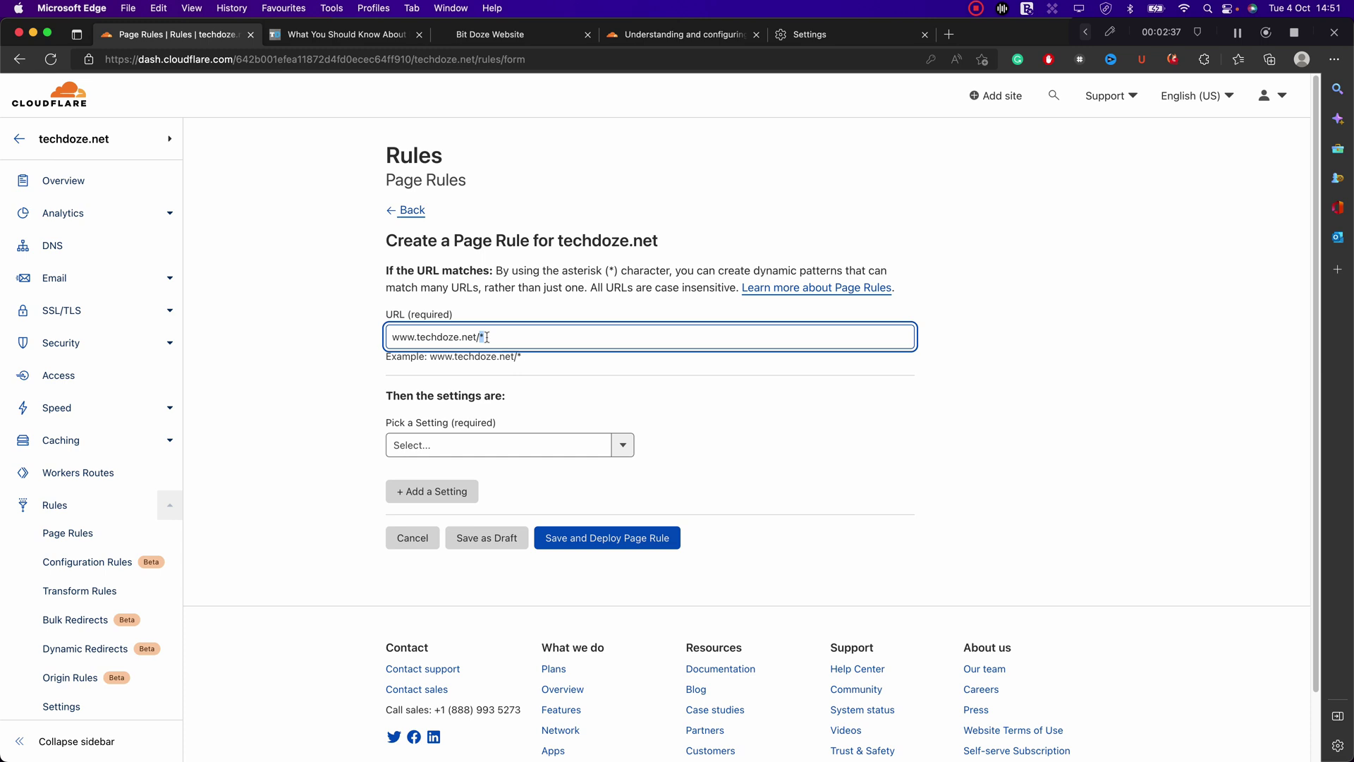
left_click(624, 445)
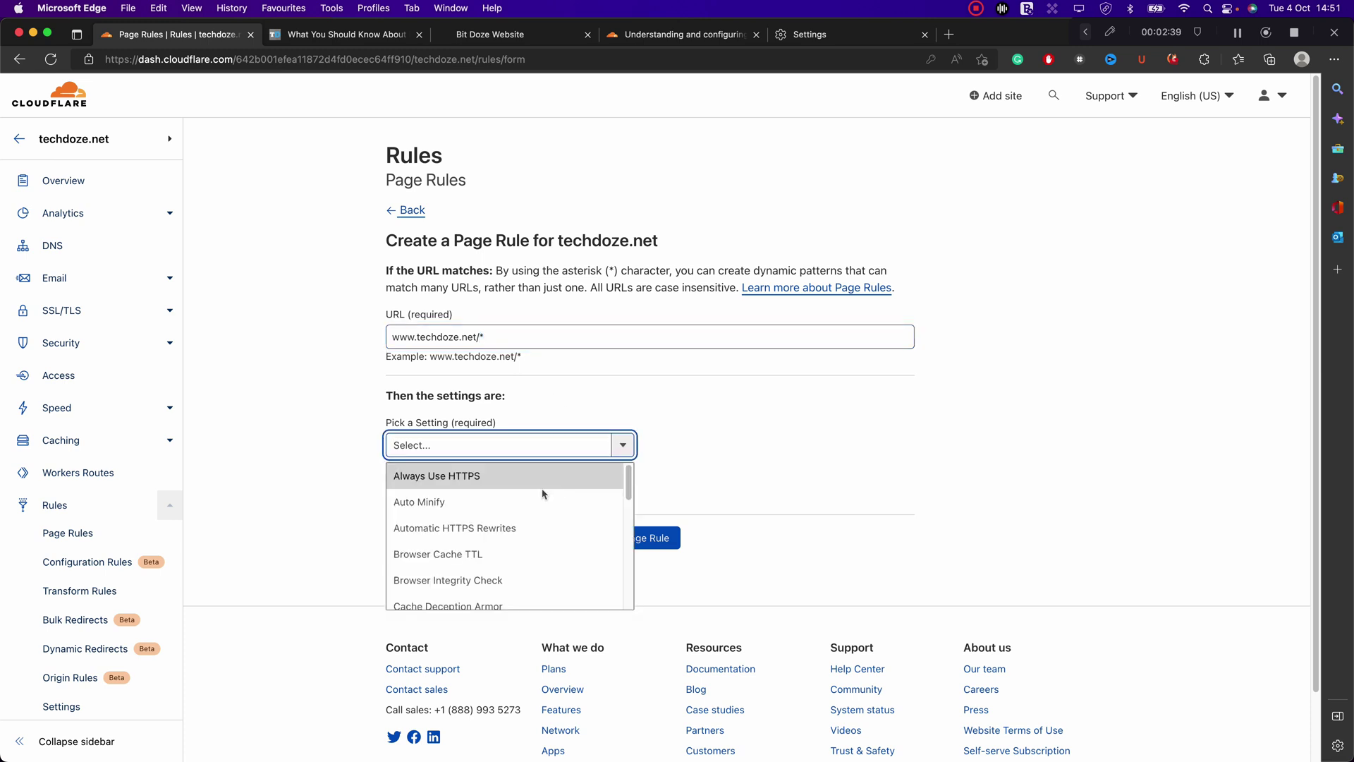
scroll(540, 500, "down", 3)
scroll(540, 500, "down", 5)
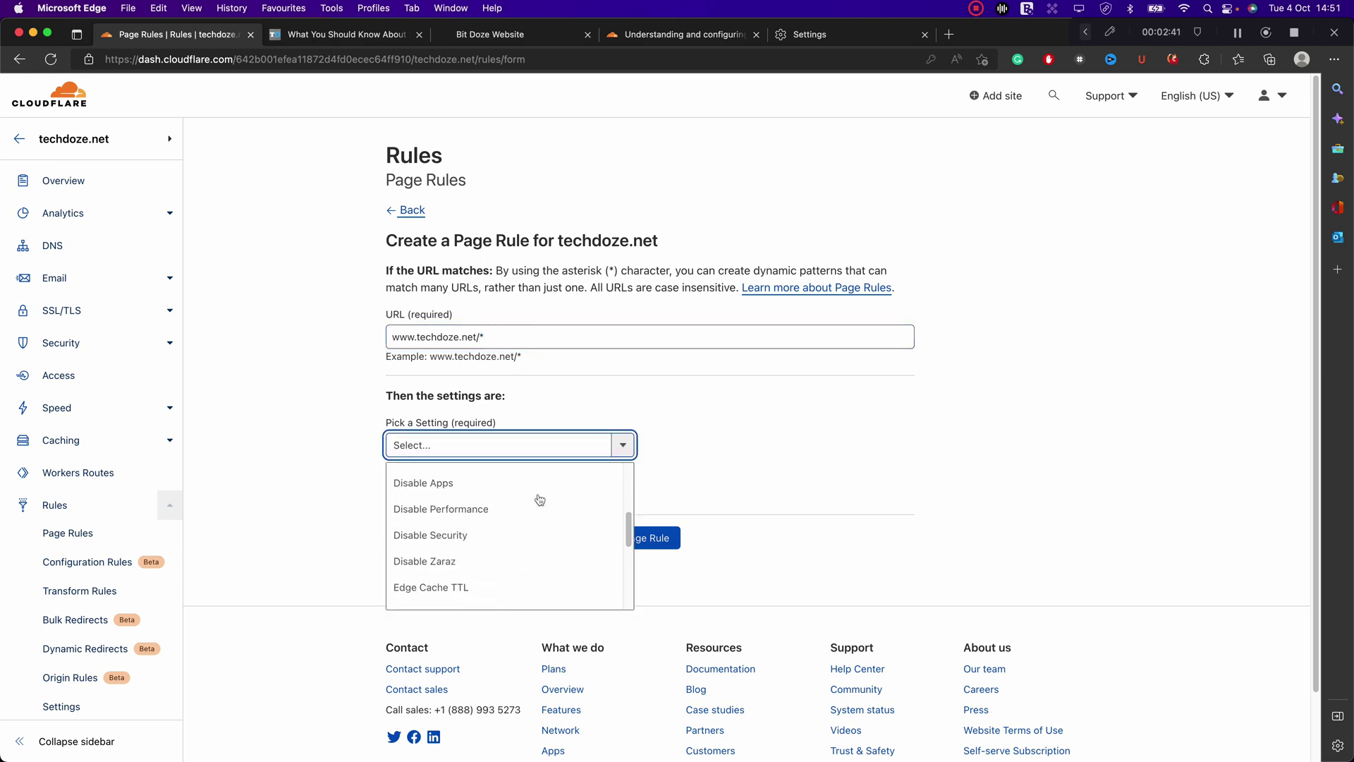
left_click(501, 568)
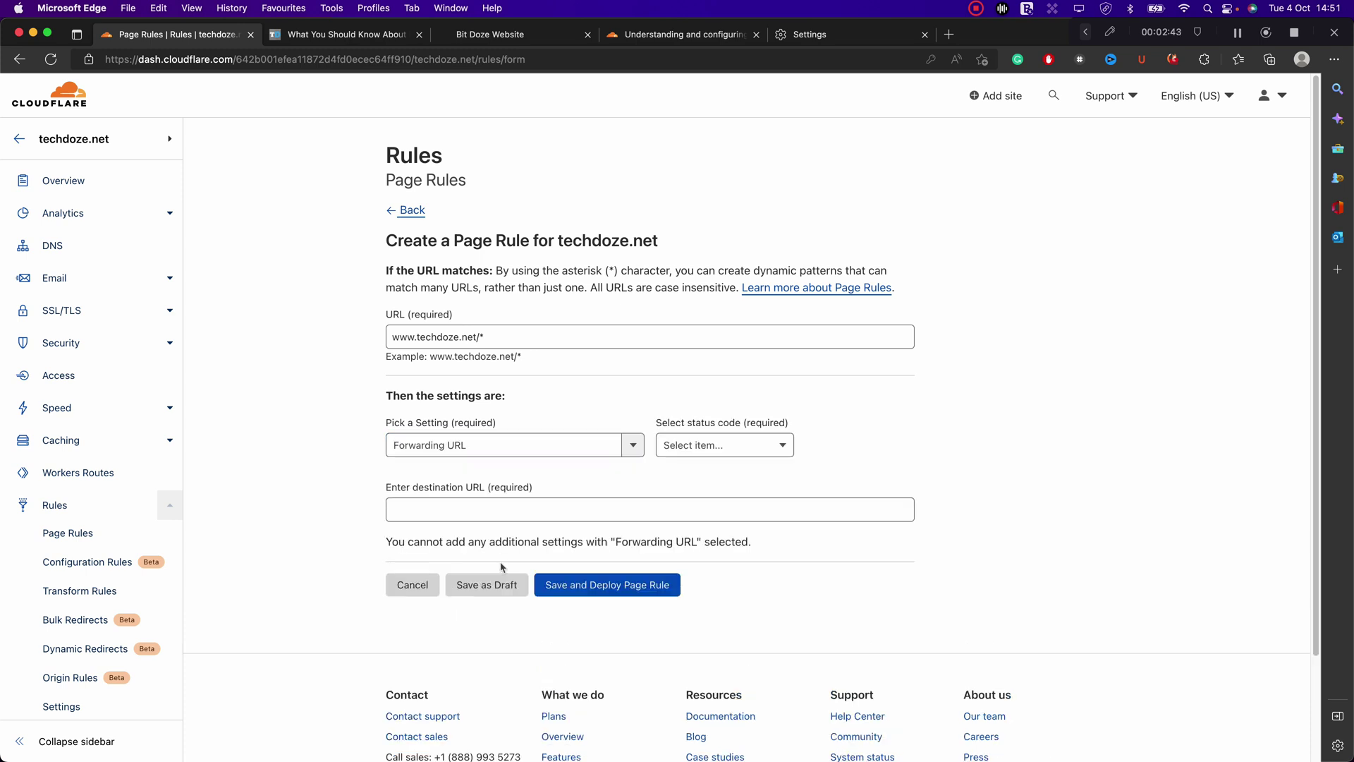
left_click(734, 446)
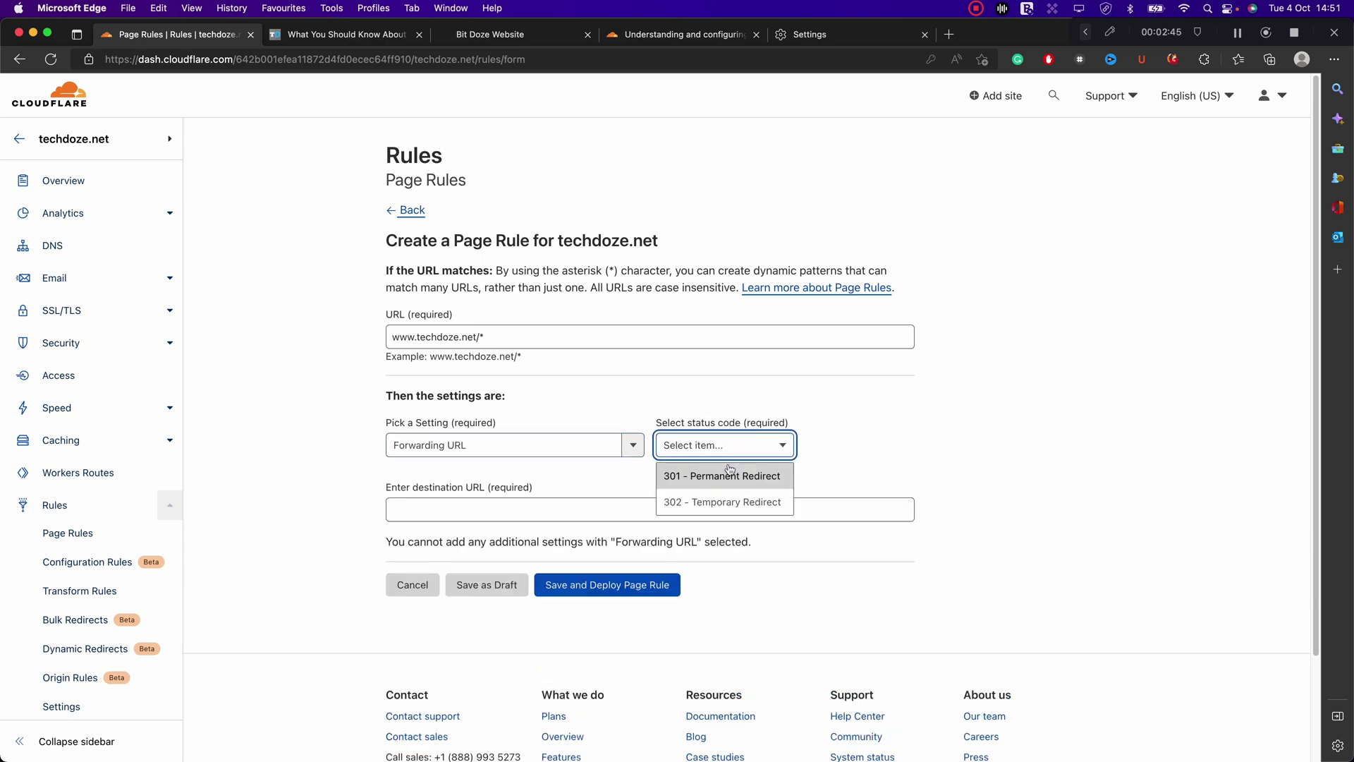
left_click(731, 476)
left_click(563, 505)
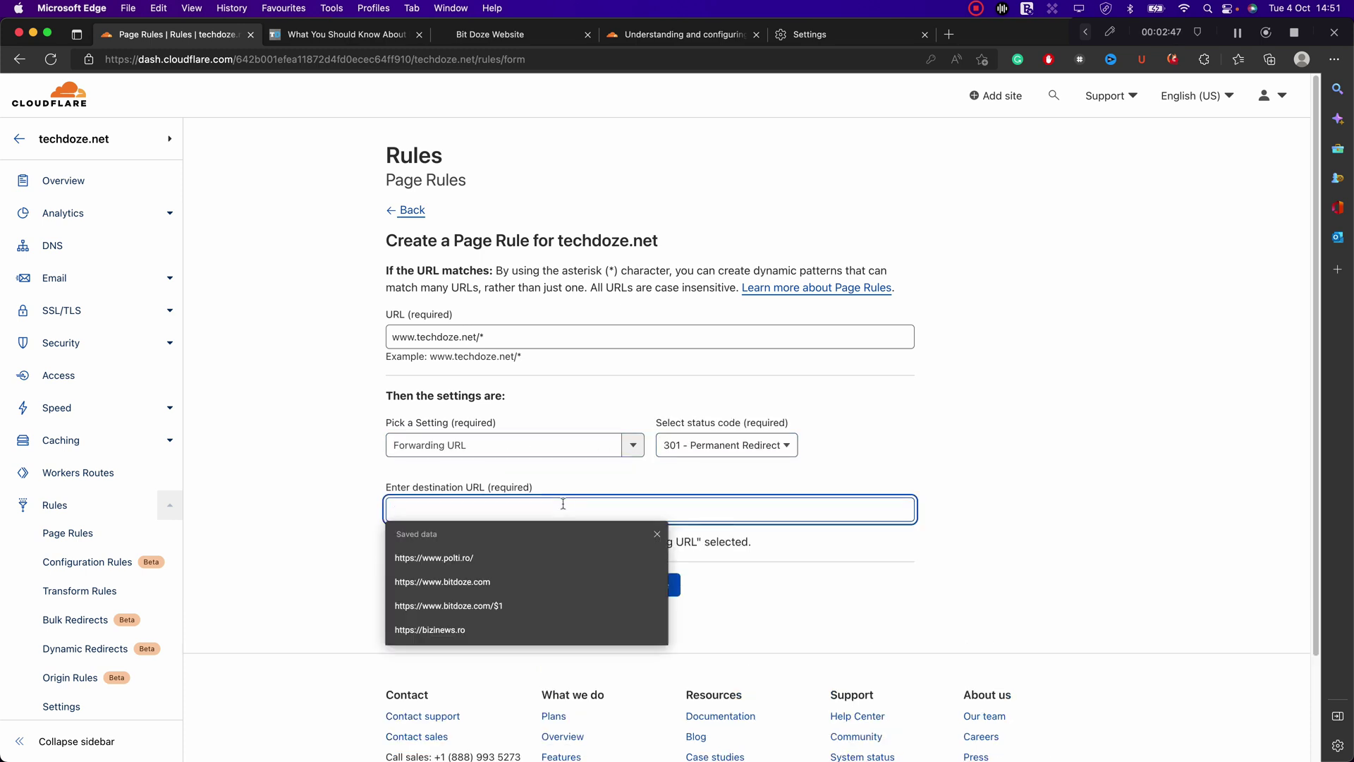
key("Down")
key("Down")
key("Down")
key("Return")
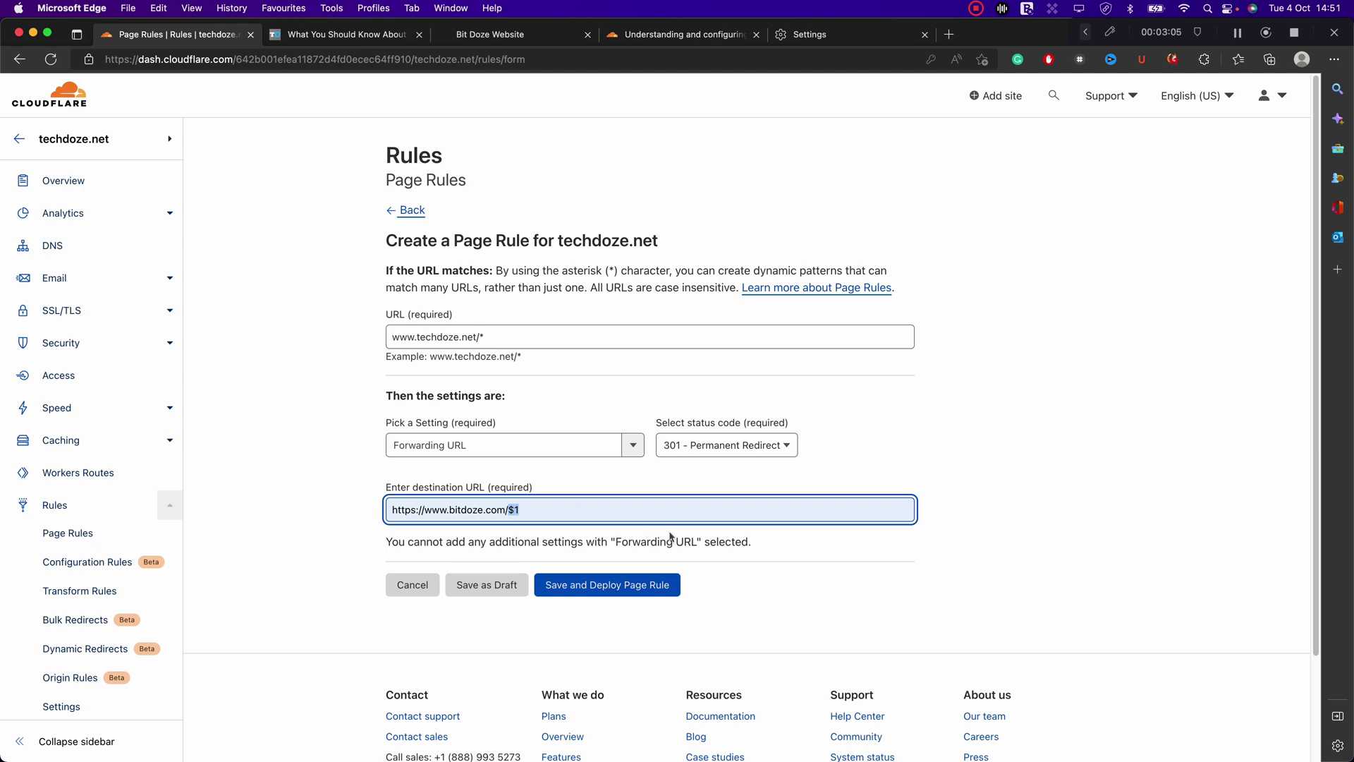
left_click(644, 594)
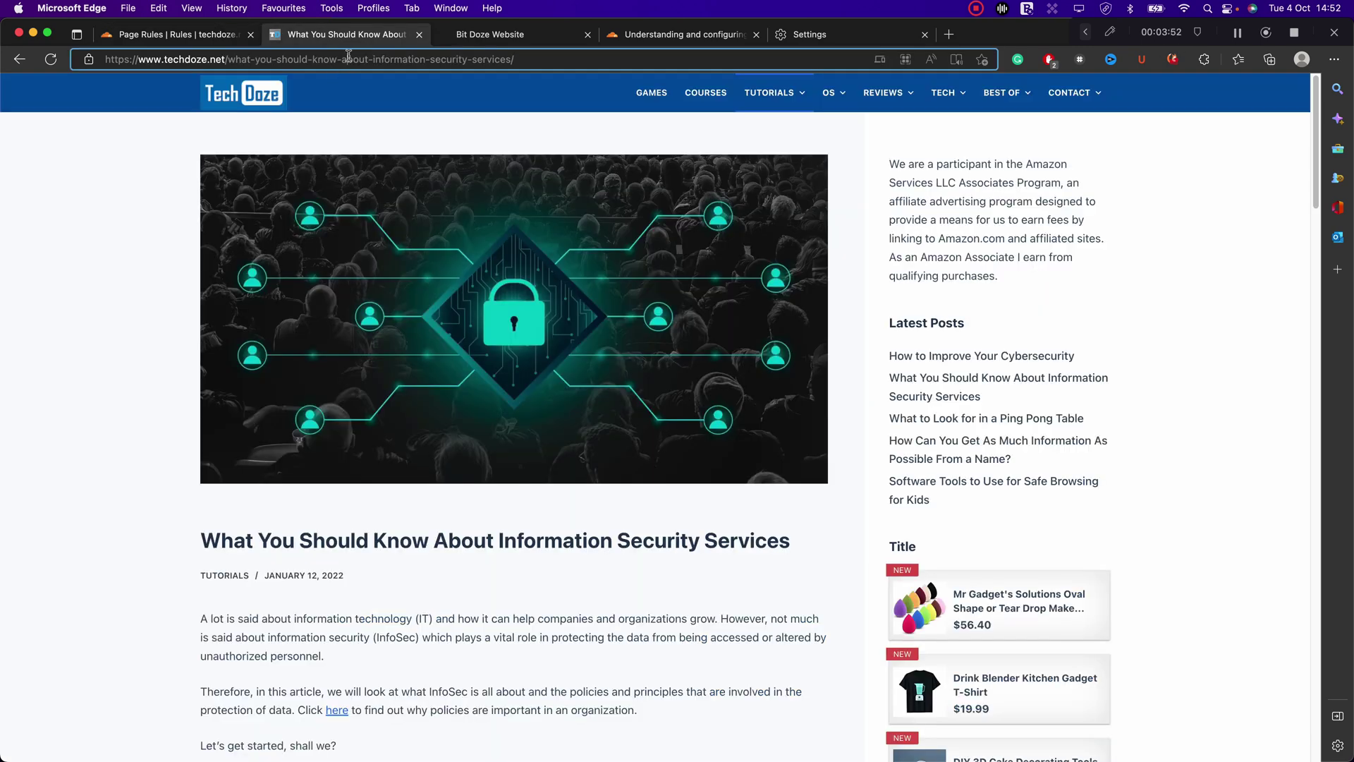
Reload the TechDoze article and confirm its address now forwards to bitdoze.com.
key("Return")
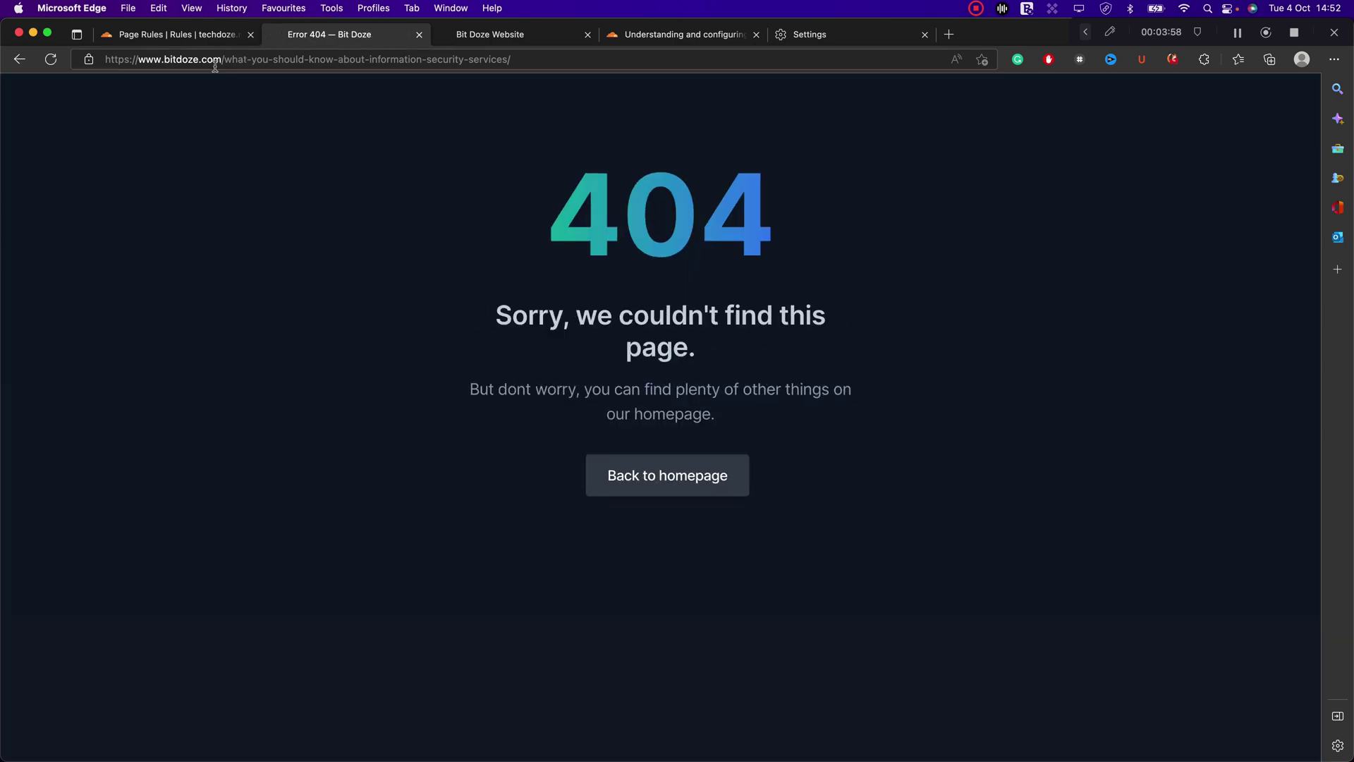
left_click(190, 61)
key("Right")
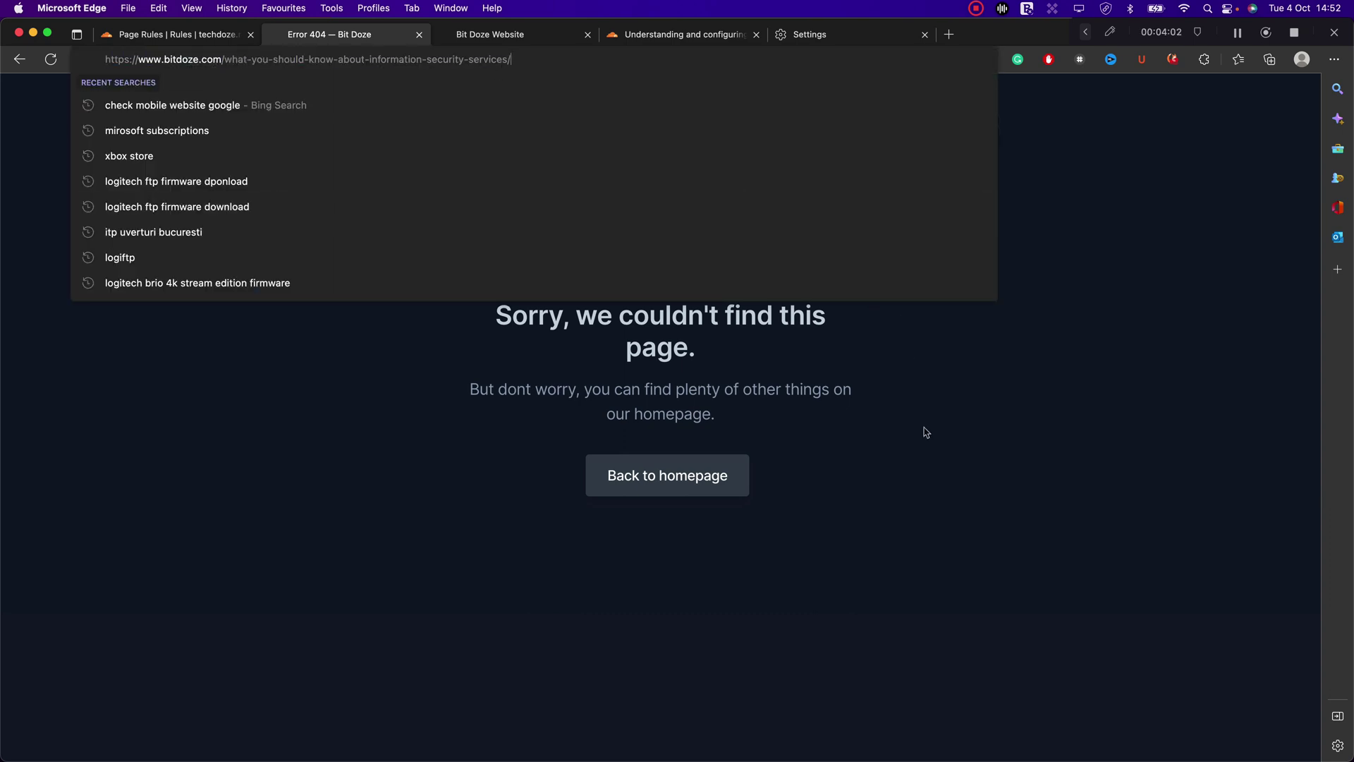
left_click(395, 351)
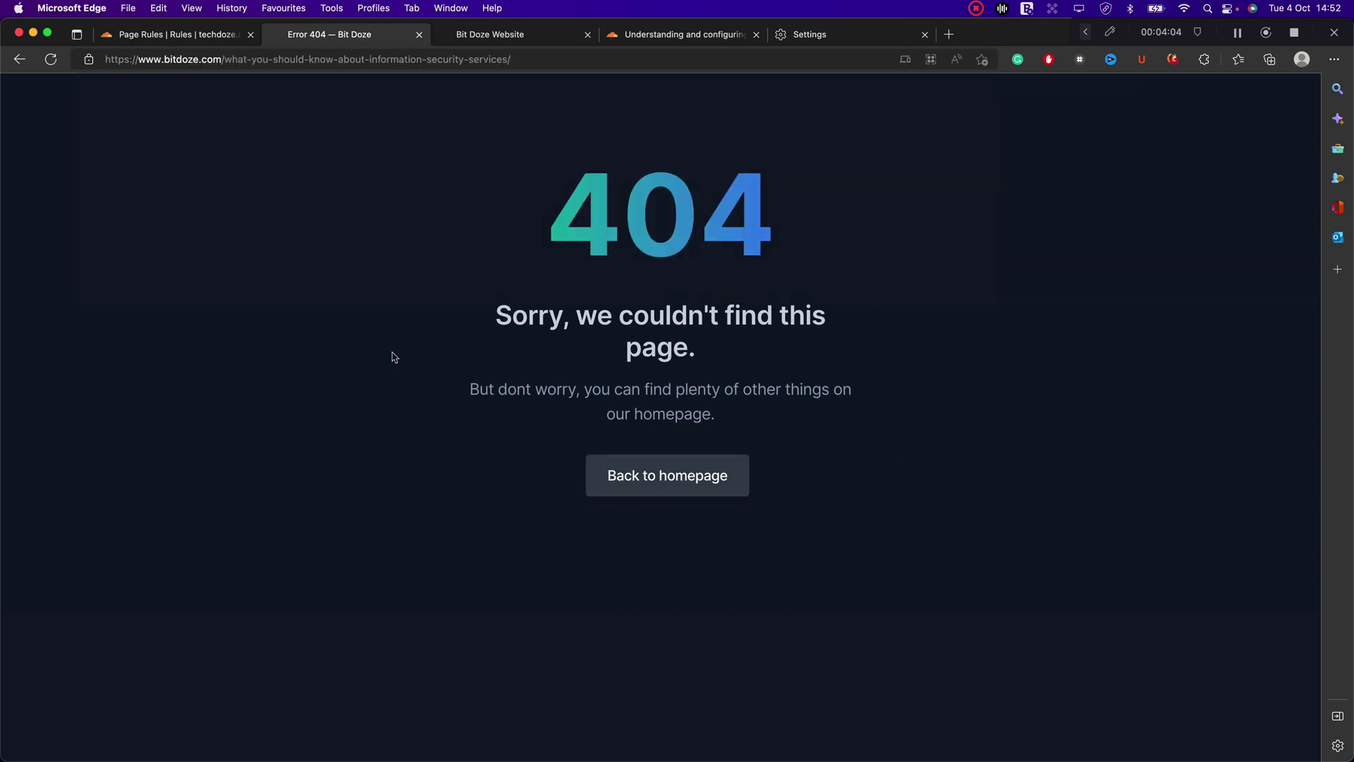
Go from the Bit Doze 404 page to the homepage and switch it to the light theme.
left_click(700, 486)
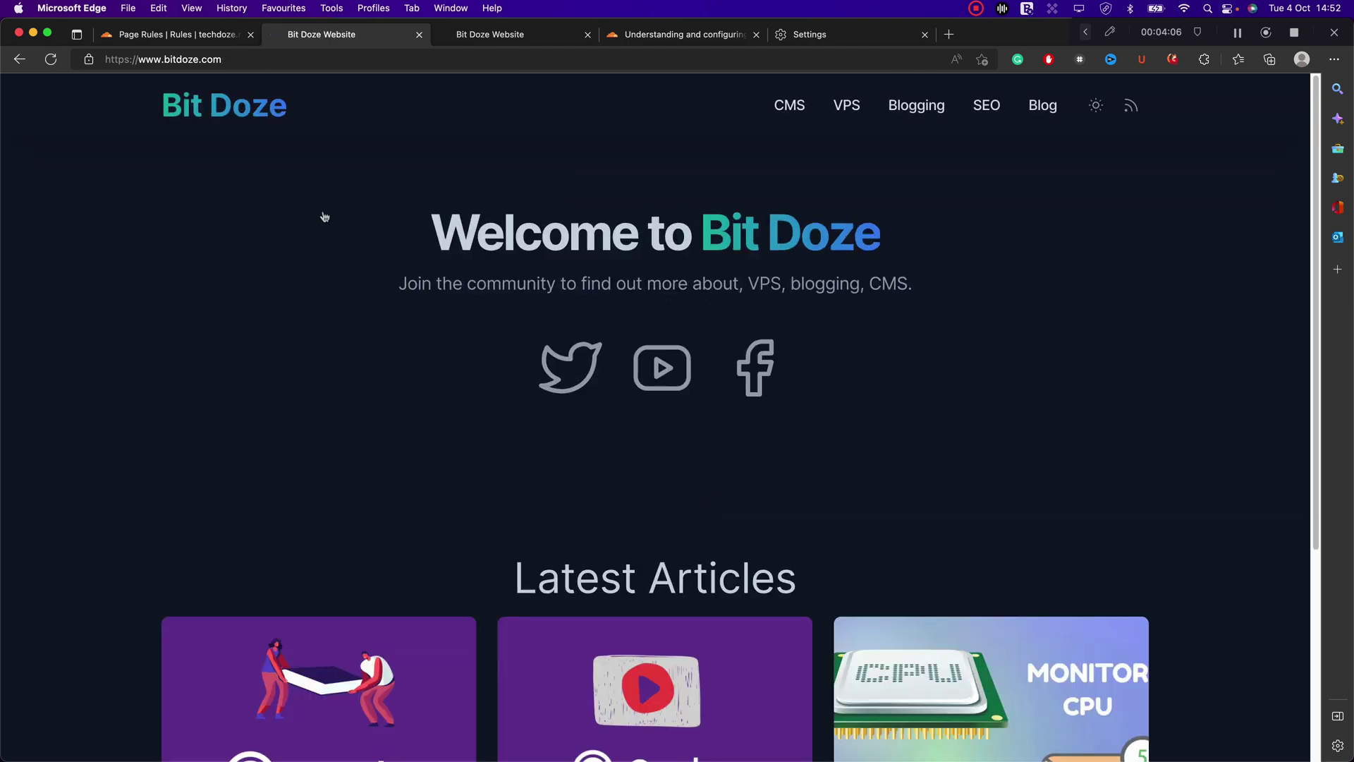
left_click(1095, 106)
left_click(261, 58)
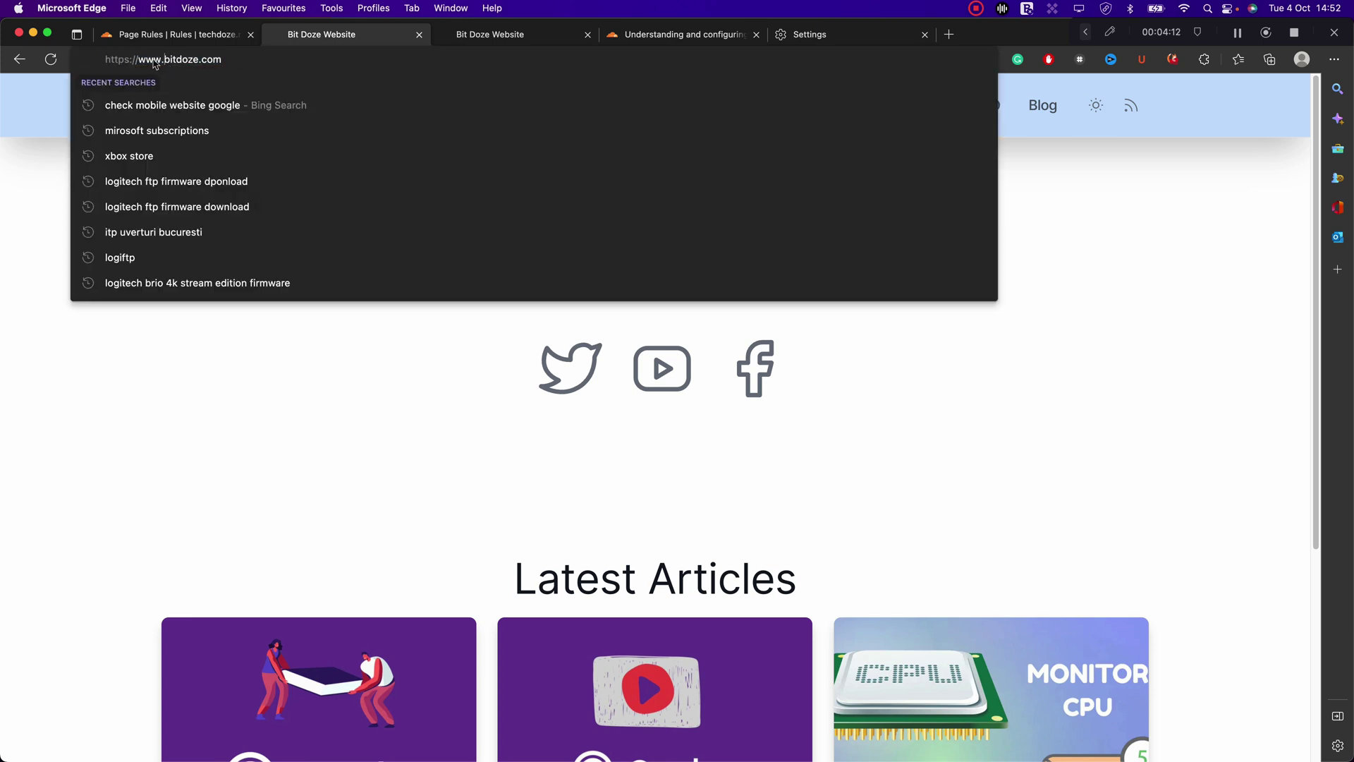
left_click_drag(167, 58, 235, 56)
type("tech")
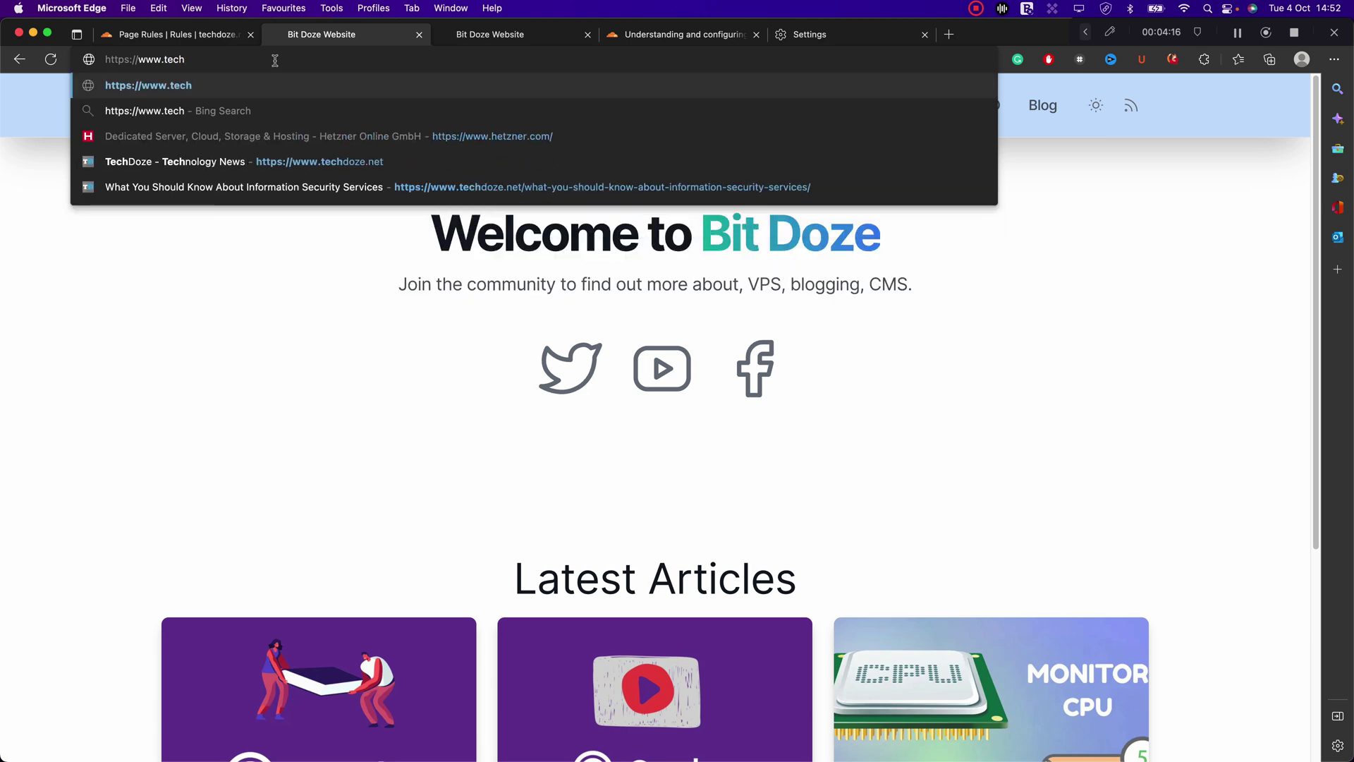
type("doze.net")
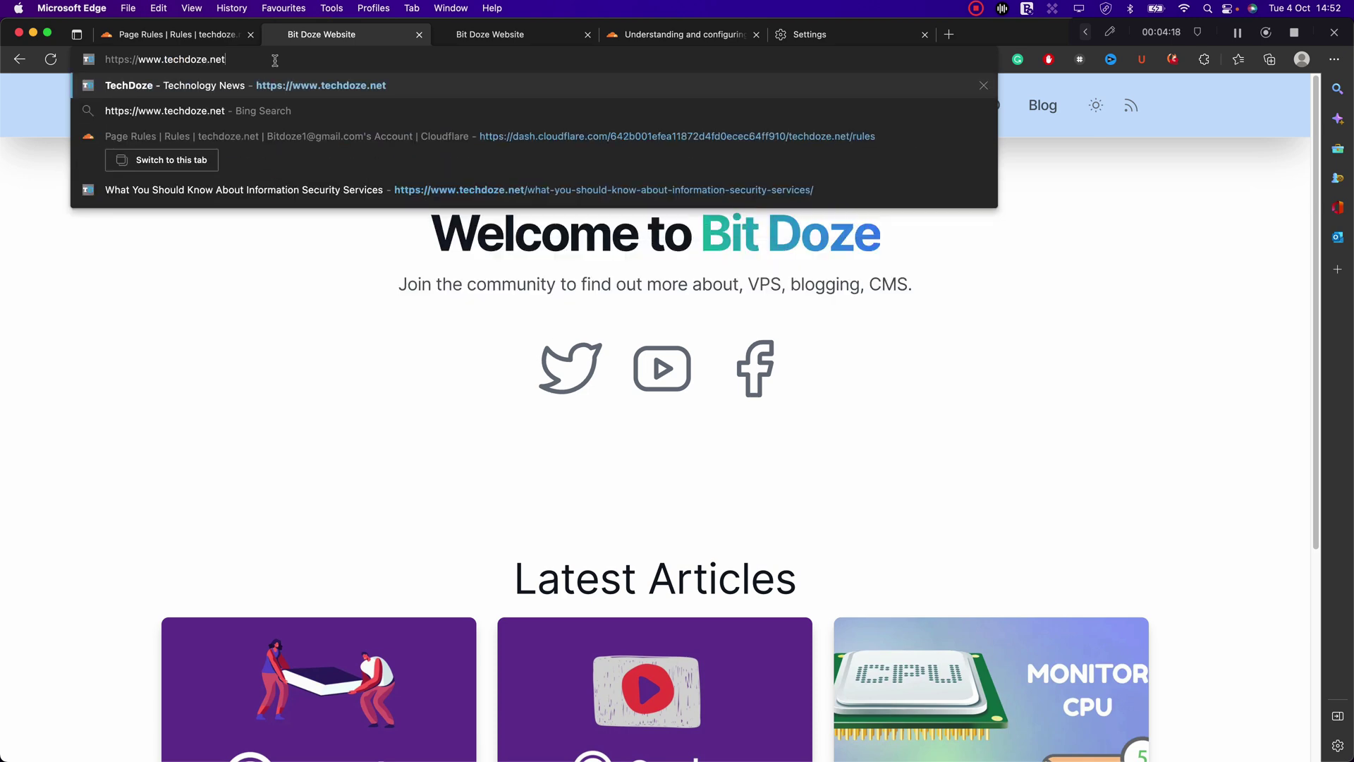
key("Return")
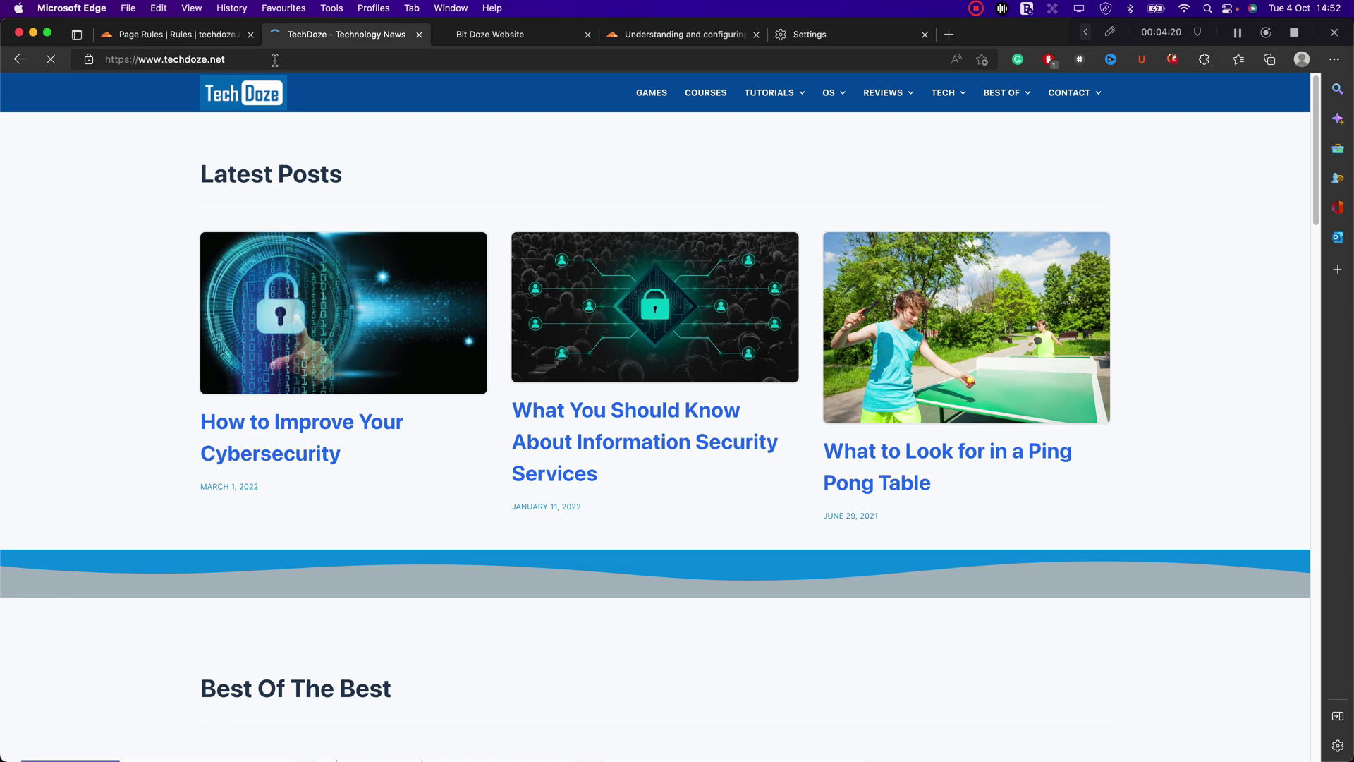
left_click(275, 60)
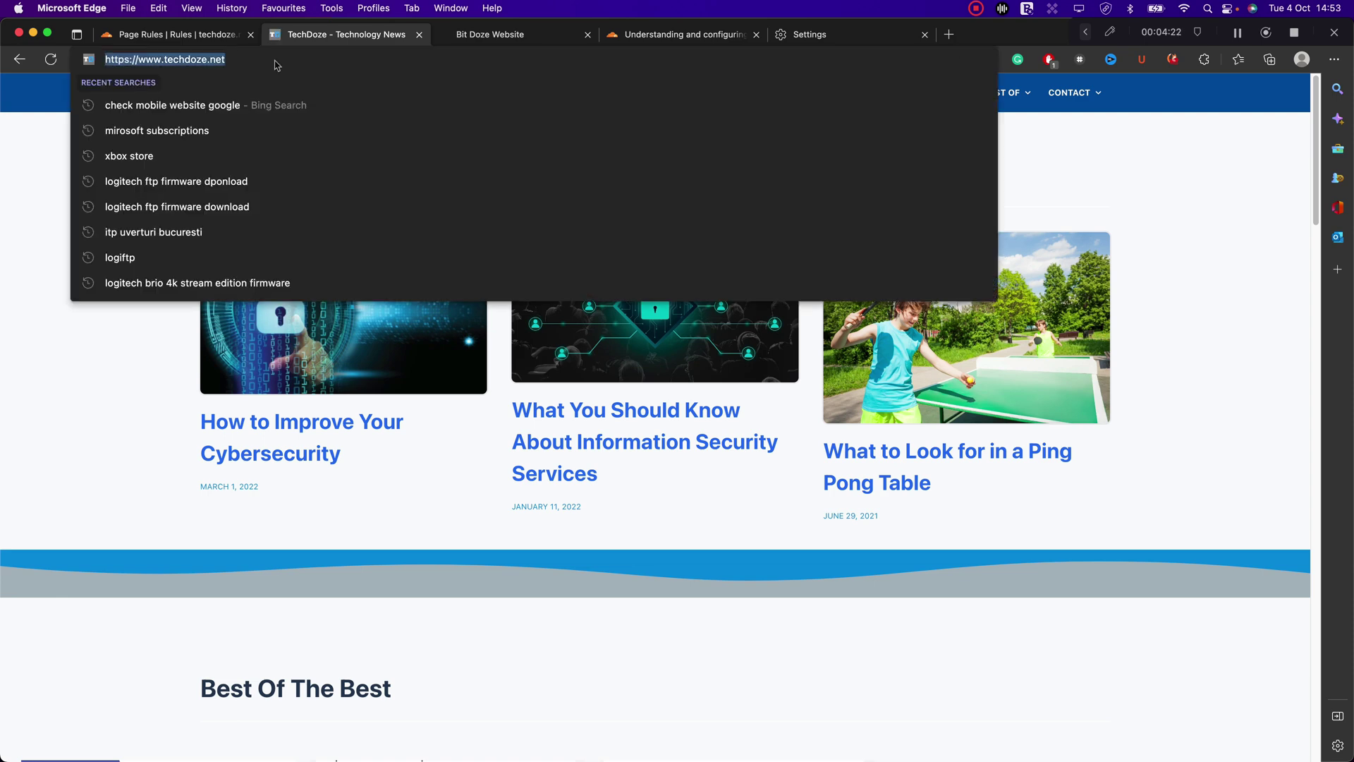
key("Return")
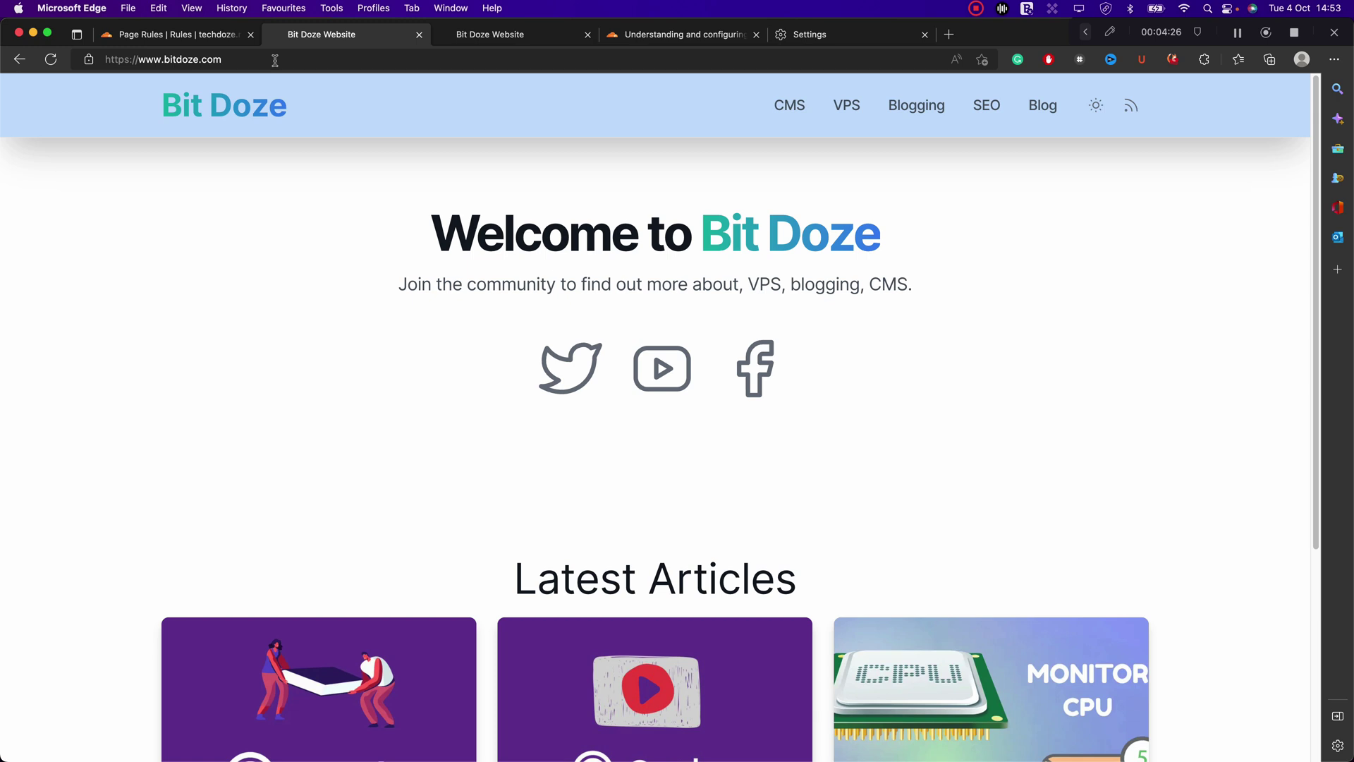
left_click(275, 60)
type("www")
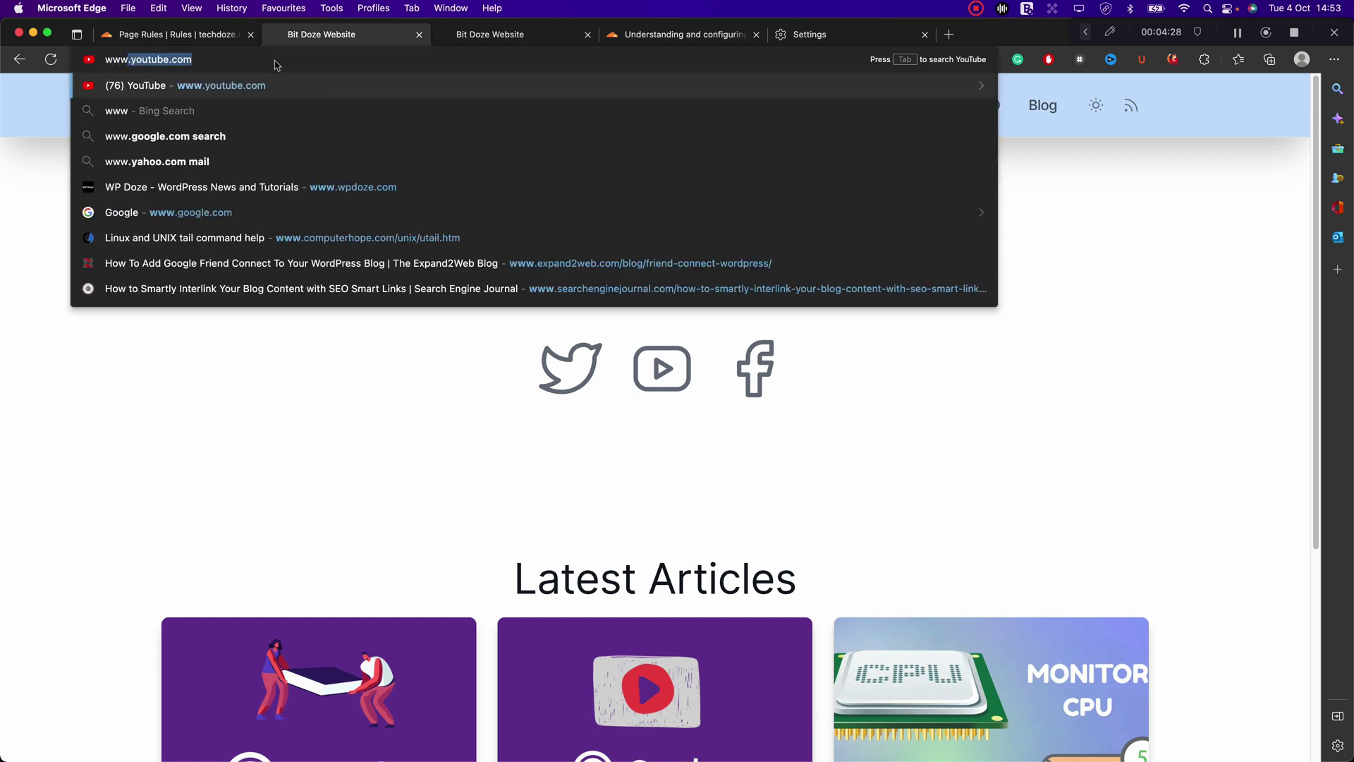
type(".techd")
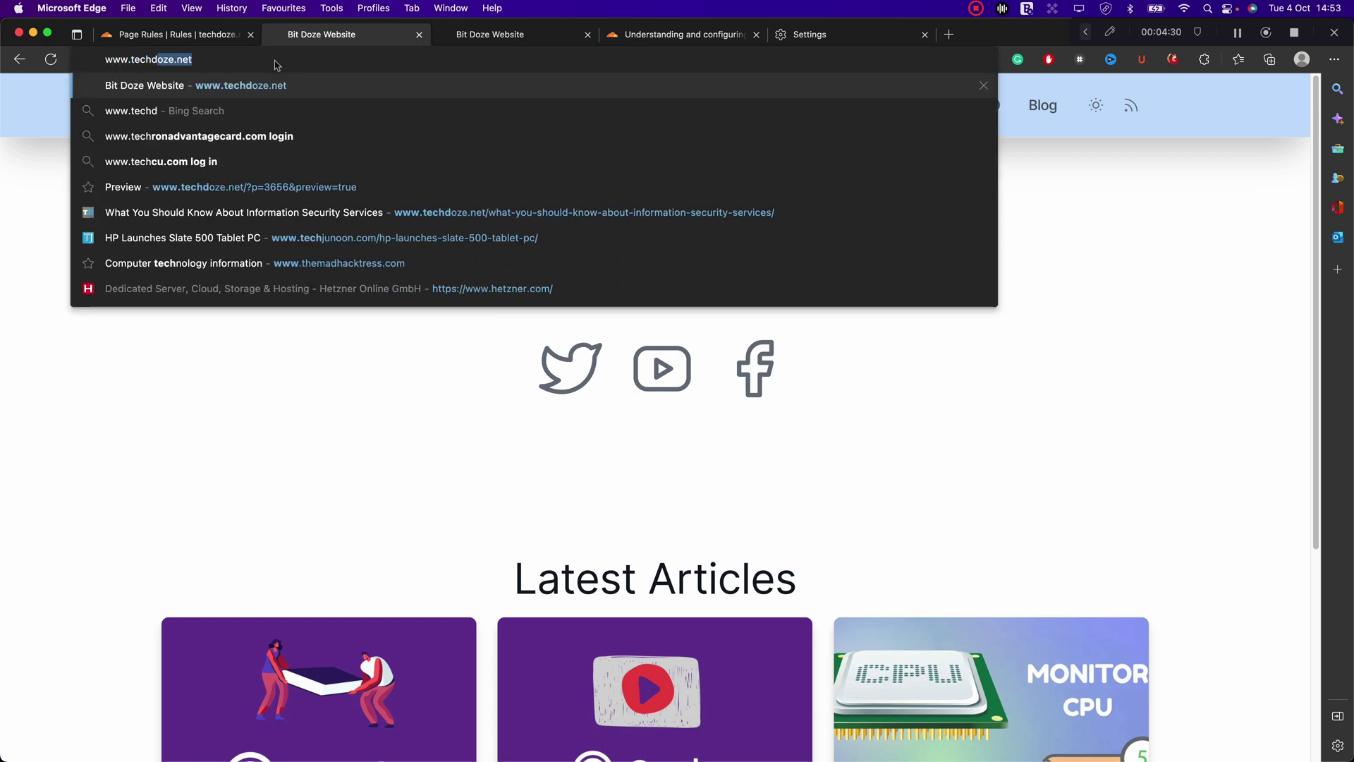
type("oze.net")
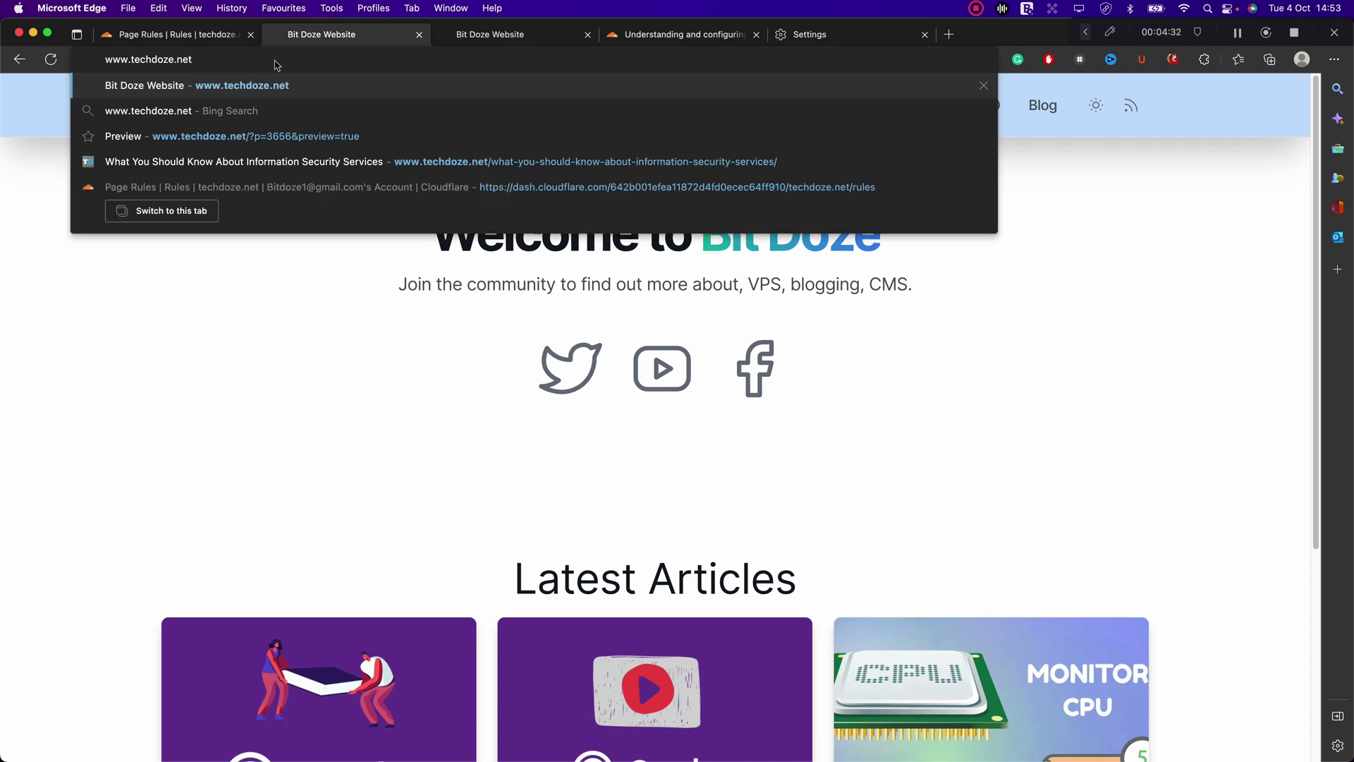
key("Return")
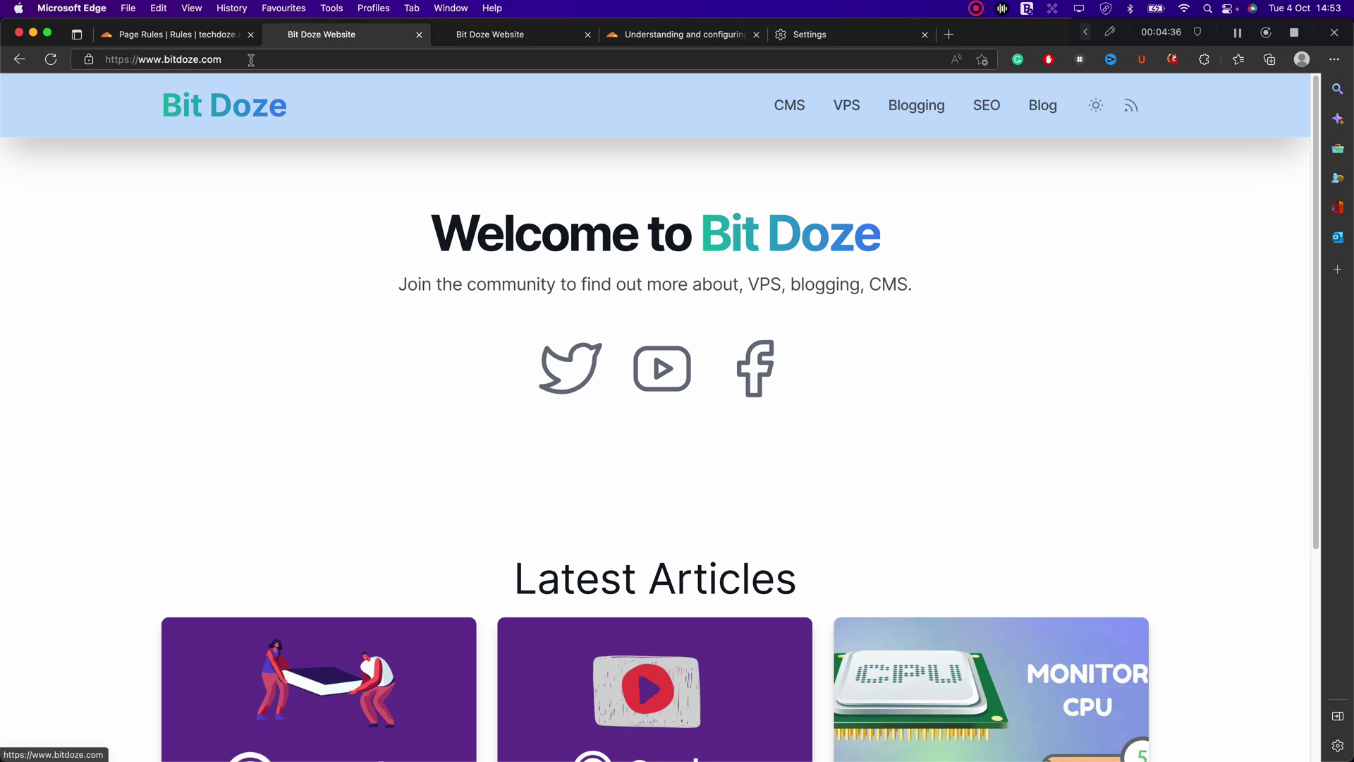
Load the old information security article URL and confirm it forwards to a Bit Doze 404 page.
left_click(296, 57)
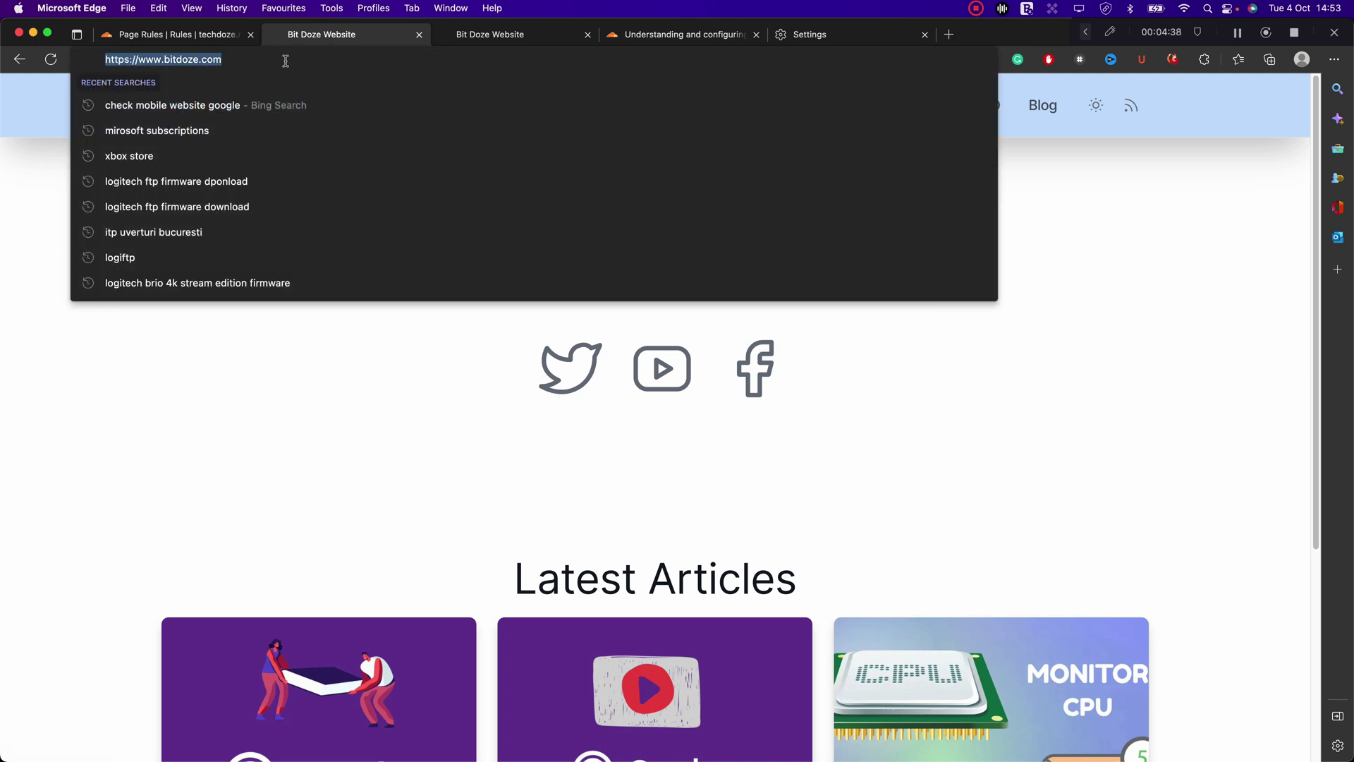
type("techdoze.net")
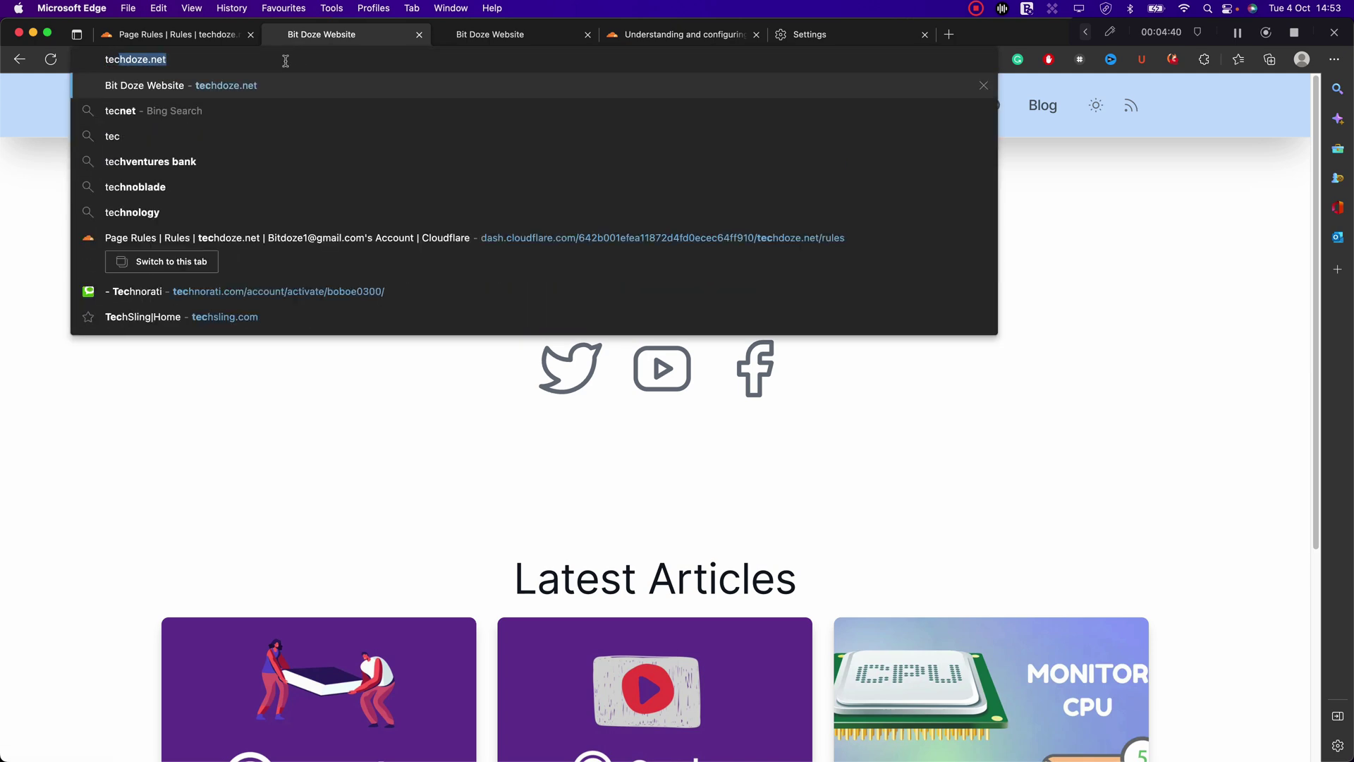
key("Right")
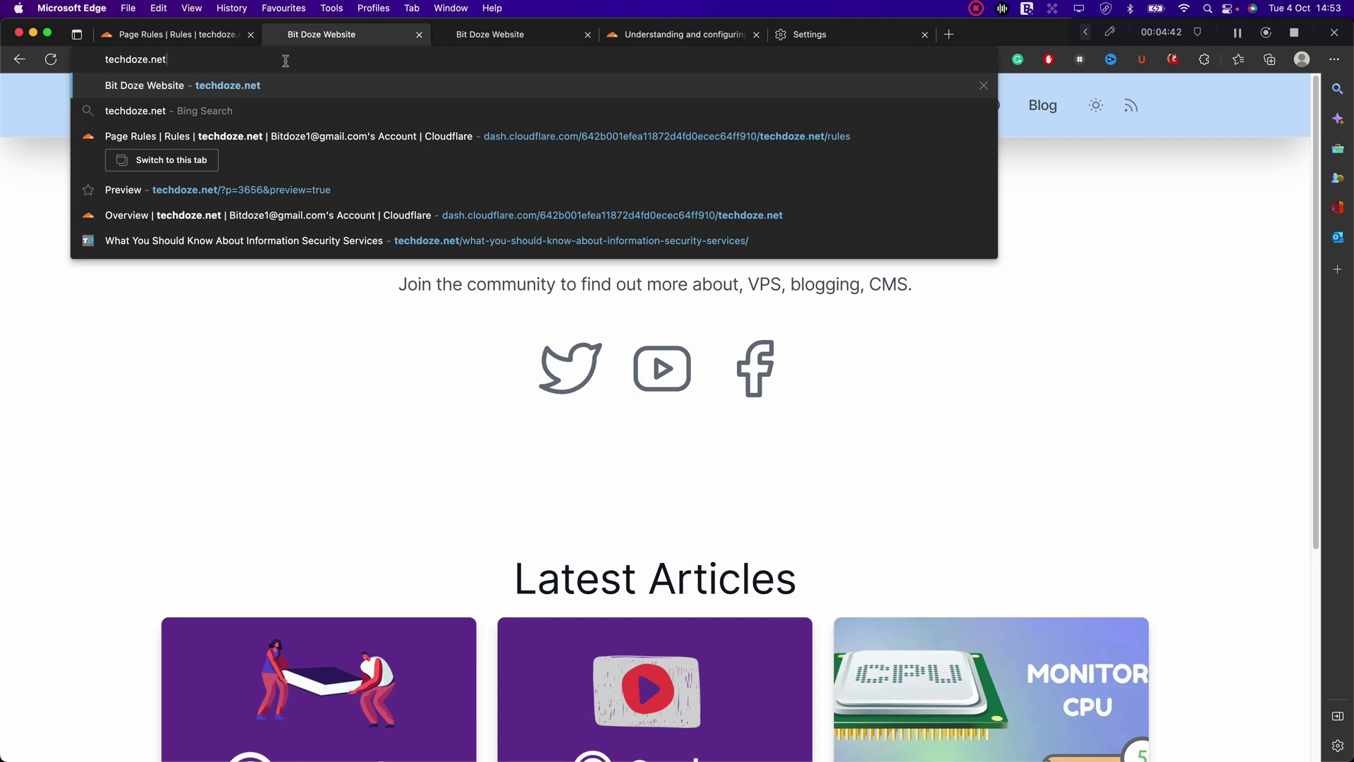
type("/")
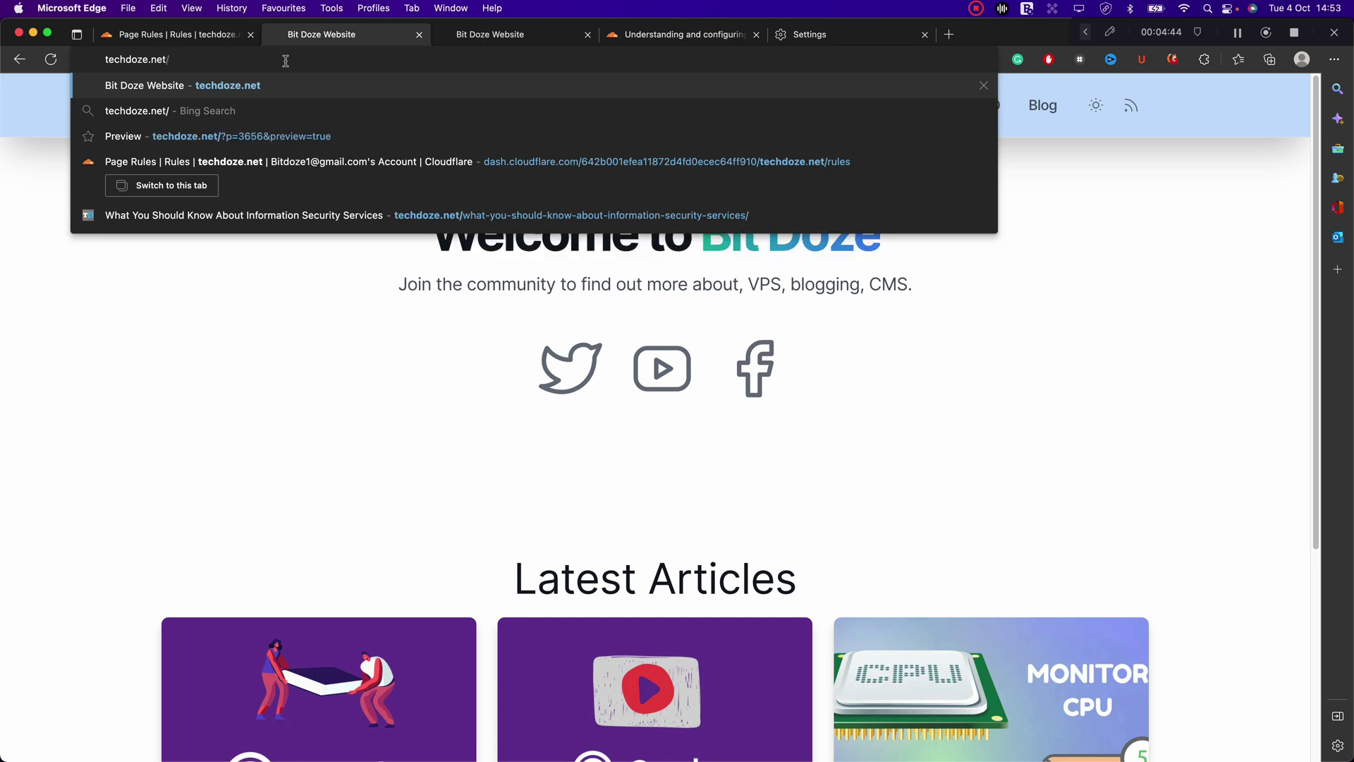
key("Down")
key("Down")
key("Down")
key("Down")
key("Return")
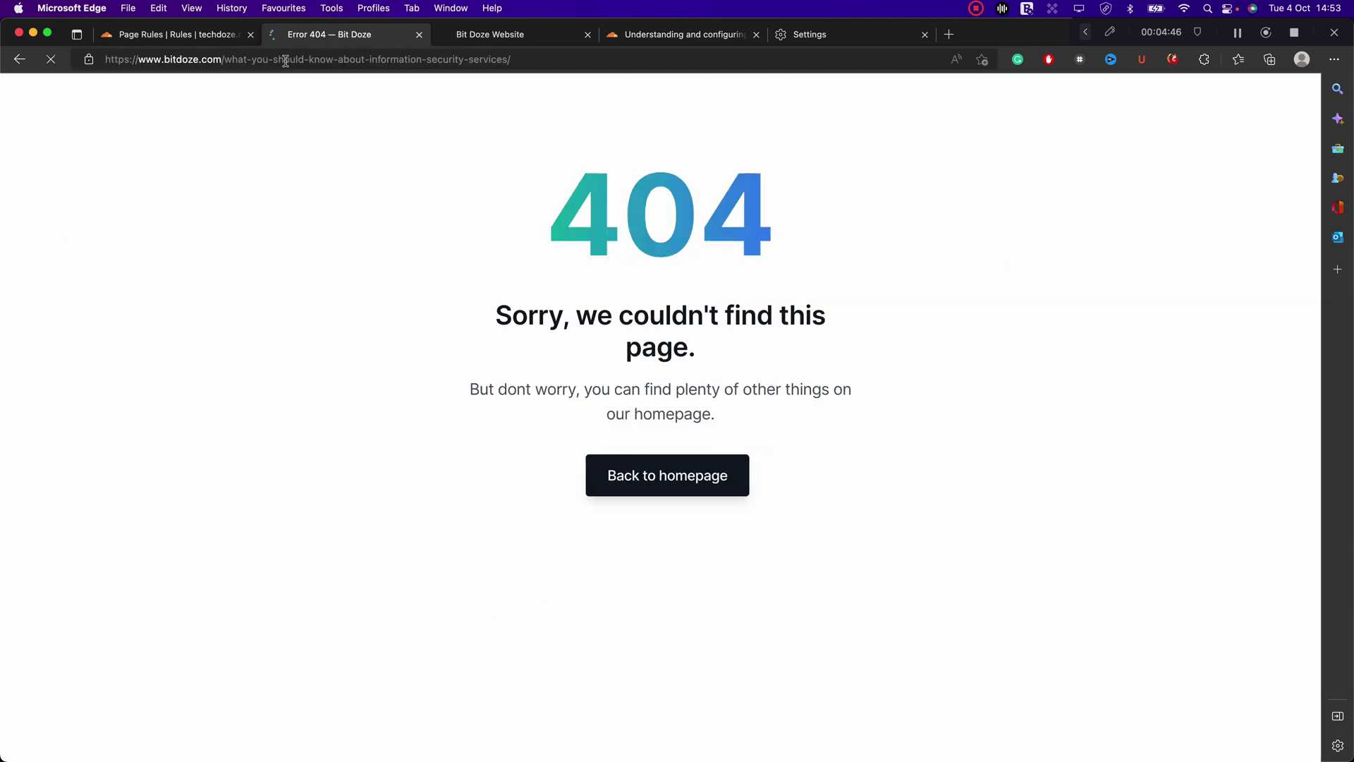